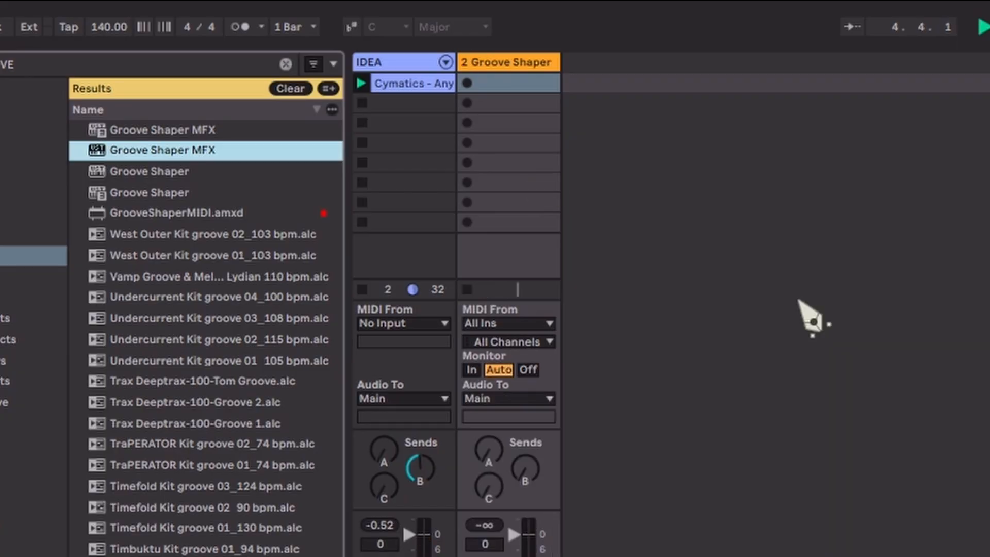
Step: Route the IDEA track's MIDI input from 2-Groove Shaper MFX, taking the signal from the Groove Shaper MFX plug-in
{"action": "left_click", "coordinate": [433, 327]}
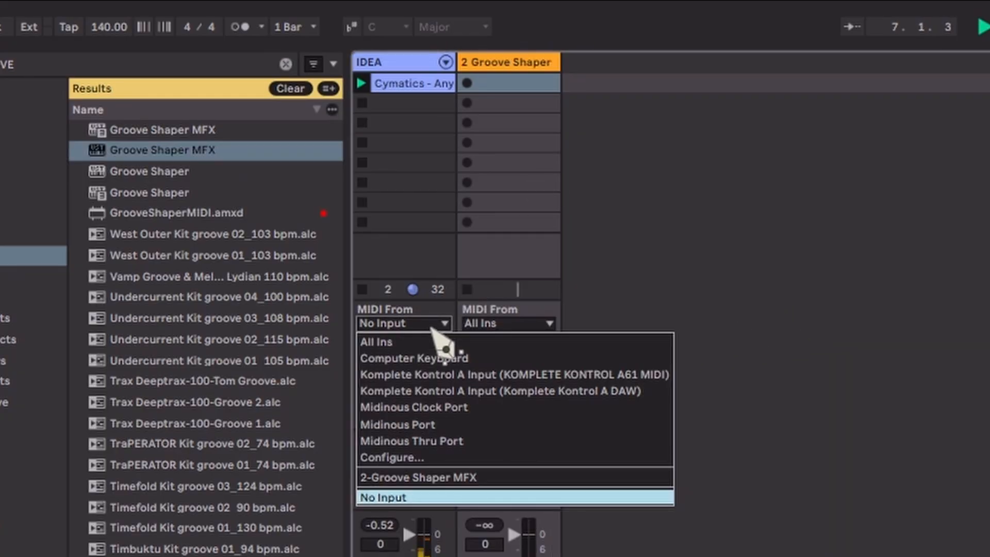
{"action": "left_click", "coordinate": [432, 477]}
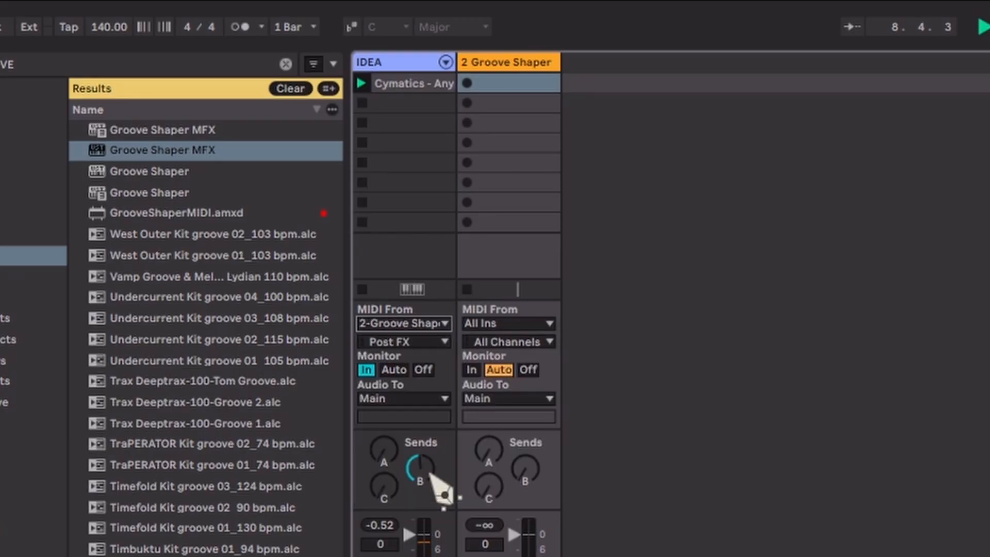
{"action": "left_click", "coordinate": [438, 344]}
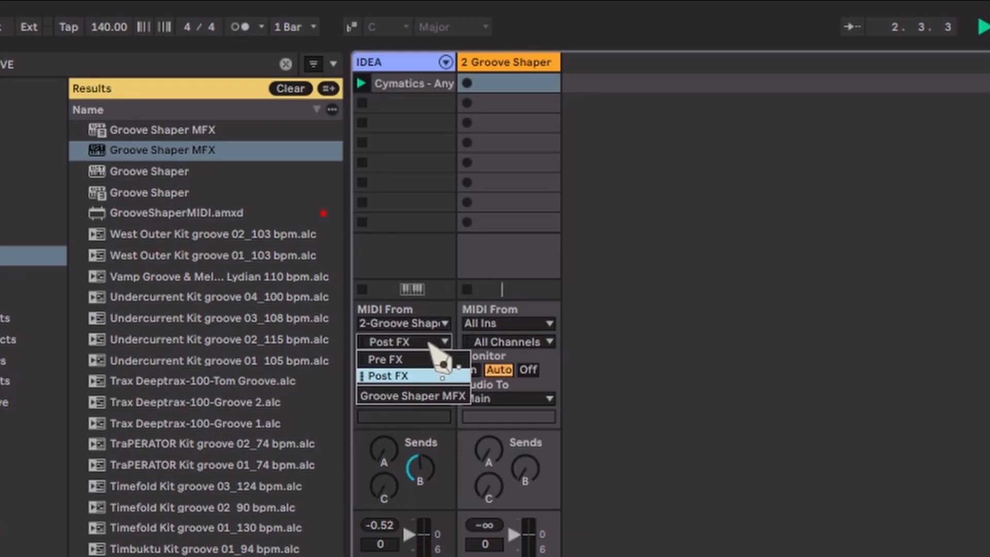
{"action": "left_click", "coordinate": [424, 396]}
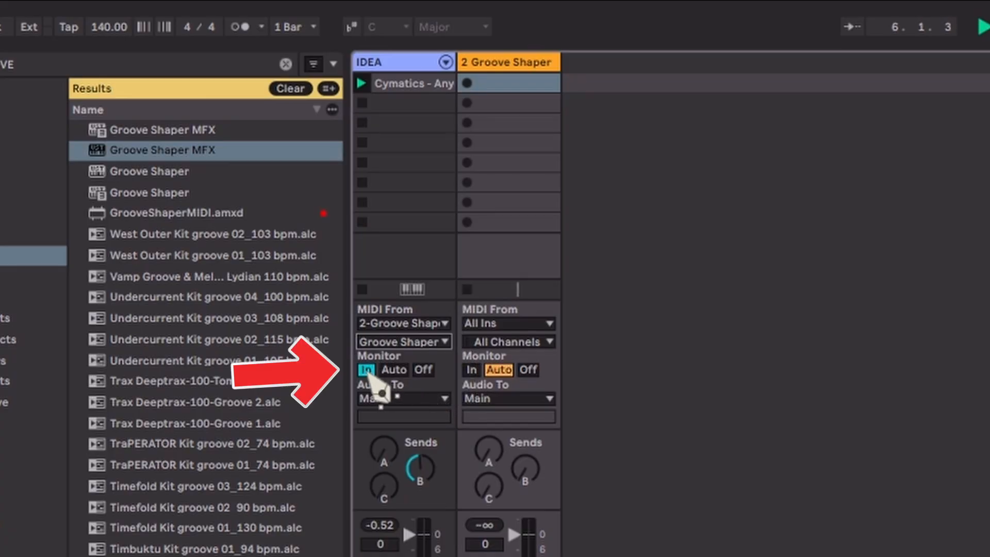
Step: Move the Cymatics MIDI clip from the IDEA track to the first slot of the Groove Shaper track
{"action": "left_click", "coordinate": [410, 87]}
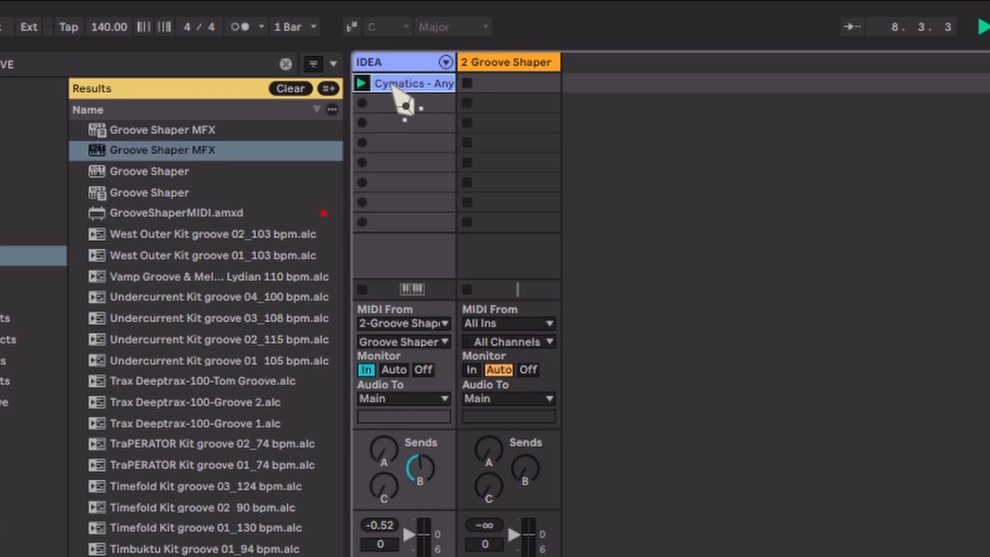
{"action": "key", "text": "0"}
{"action": "left_click_drag", "start_coordinate": [442, 84], "coordinate": [483, 90]}
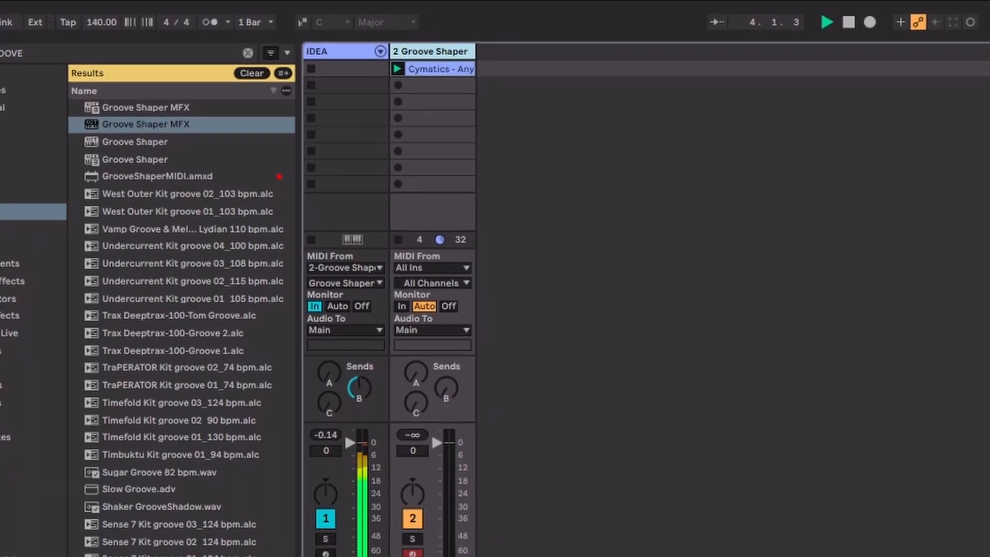
Step: Show the Groove Shaper MFX plug-in window, turn on its arpeggiator and move the window up clear of the clip editor
{"action": "key", "text": "ctrl+alt+p"}
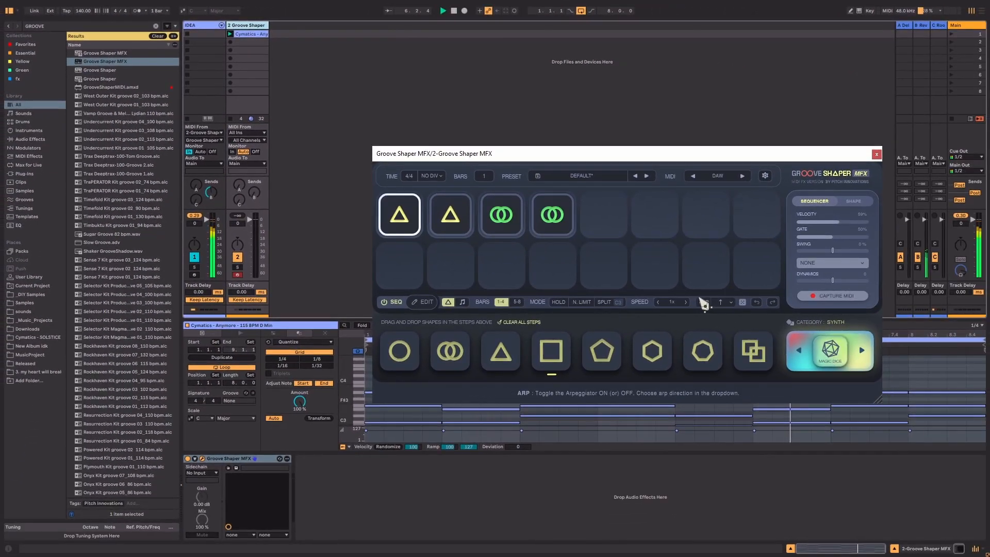
{"action": "left_click", "coordinate": [704, 302]}
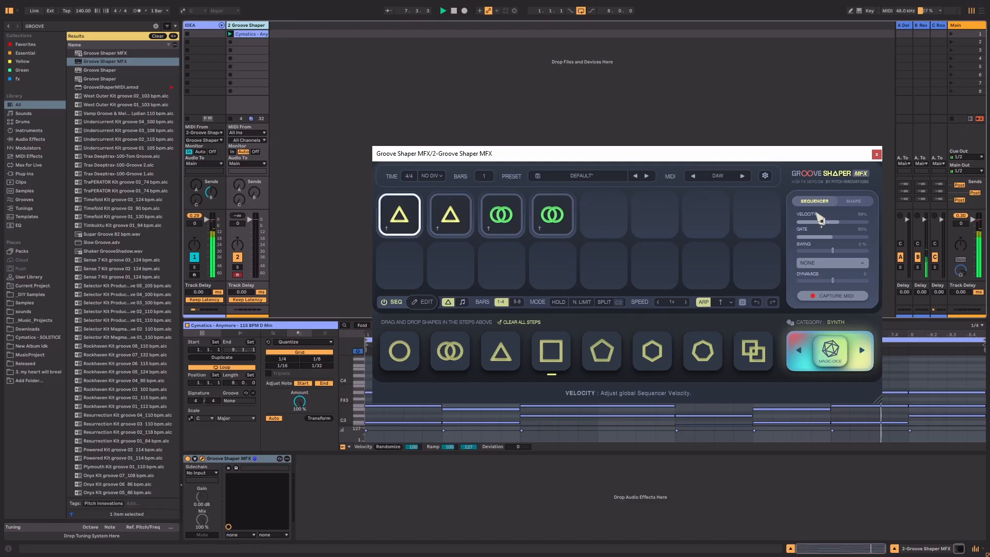
{"action": "left_click_drag", "start_coordinate": [789, 158], "coordinate": [735, 76]}
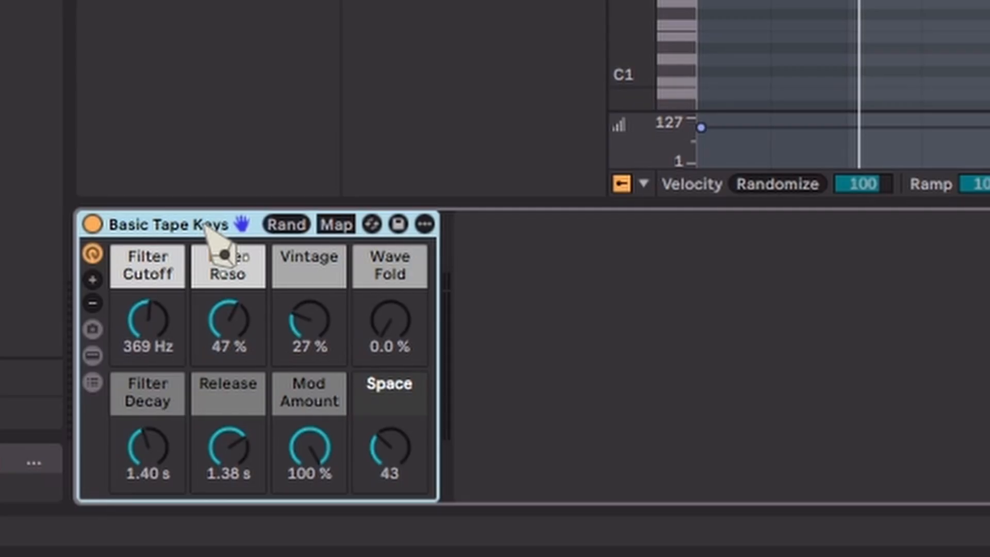
Step: Group Basic Tape Keys into an Instrument Rack and create a second, empty chain in its chain list
{"action": "key", "text": "ctrl+g"}
{"action": "left_click", "coordinate": [93, 332]}
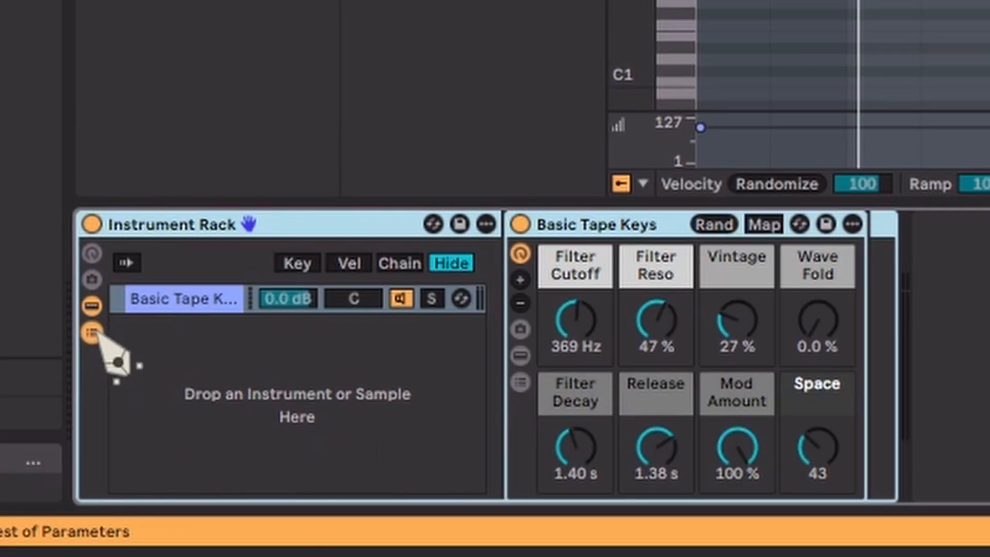
{"action": "right_click", "coordinate": [196, 341]}
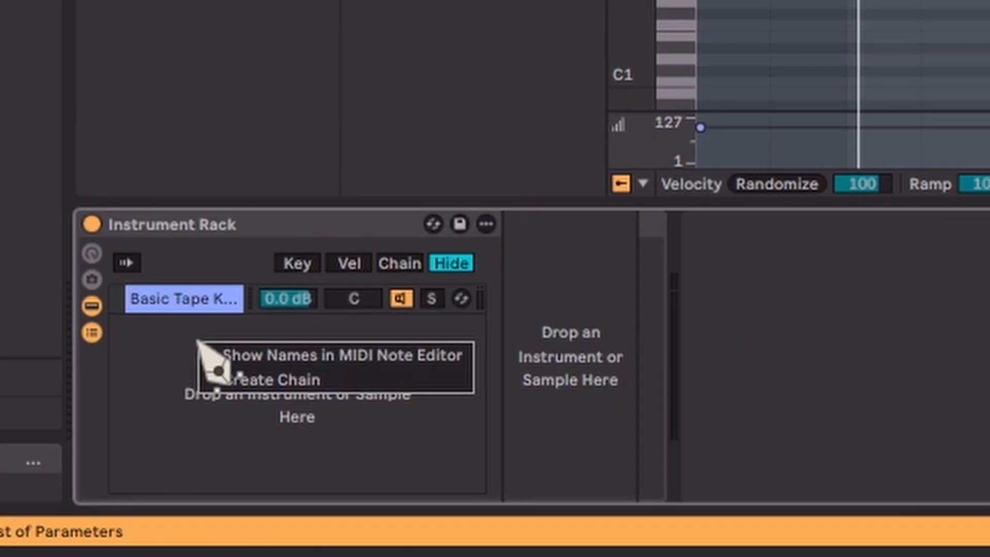
{"action": "left_click", "coordinate": [239, 377]}
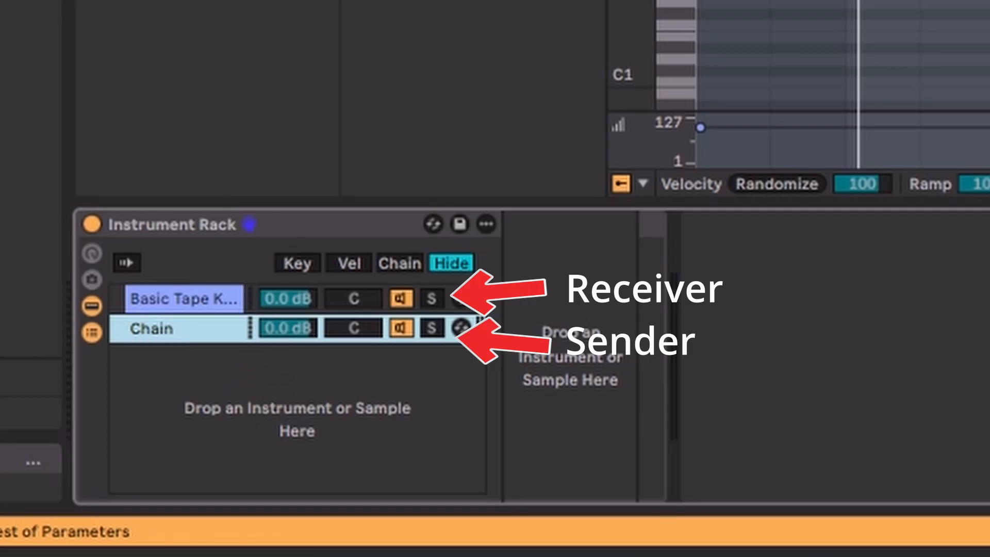
Step: Add MIDI VST Receiver to the Basic Tape Keys chain, and Groove Shaper MFX followed by MIDI VST Sender to the empty chain
{"action": "key", "text": "ctrl+f"}
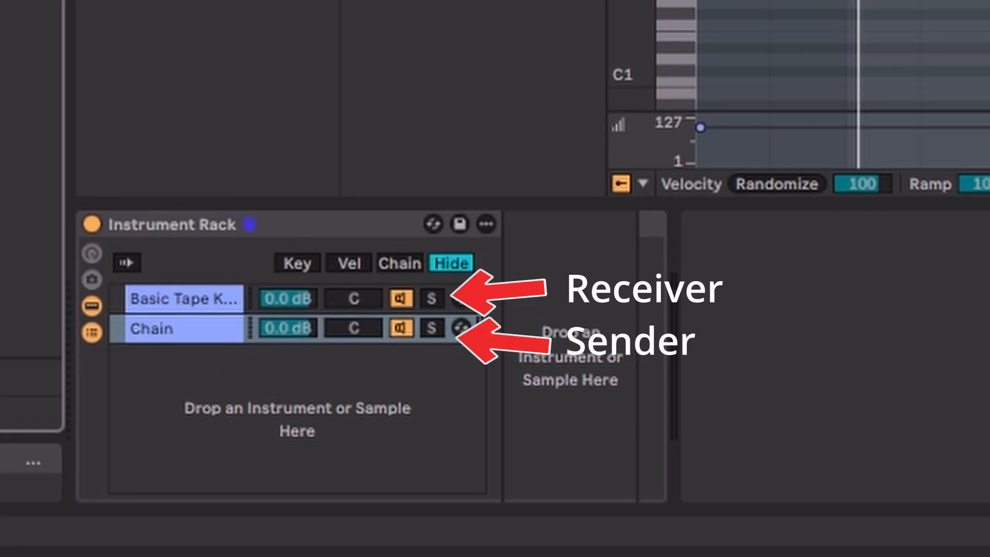
{"action": "left_click_drag", "start_coordinate": [309, 1], "coordinate": [176, 319]}
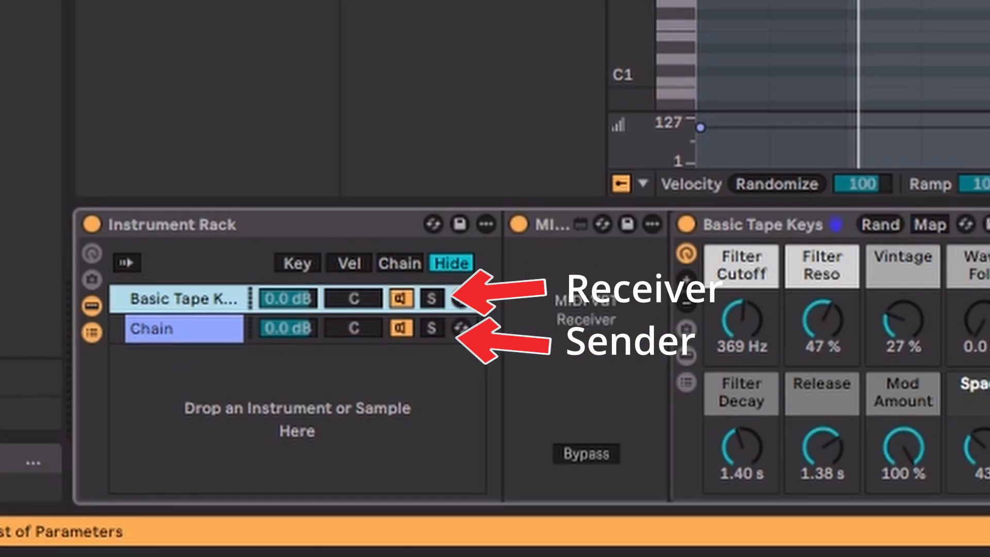
{"action": "left_click_drag", "start_coordinate": [52, 1], "coordinate": [190, 328]}
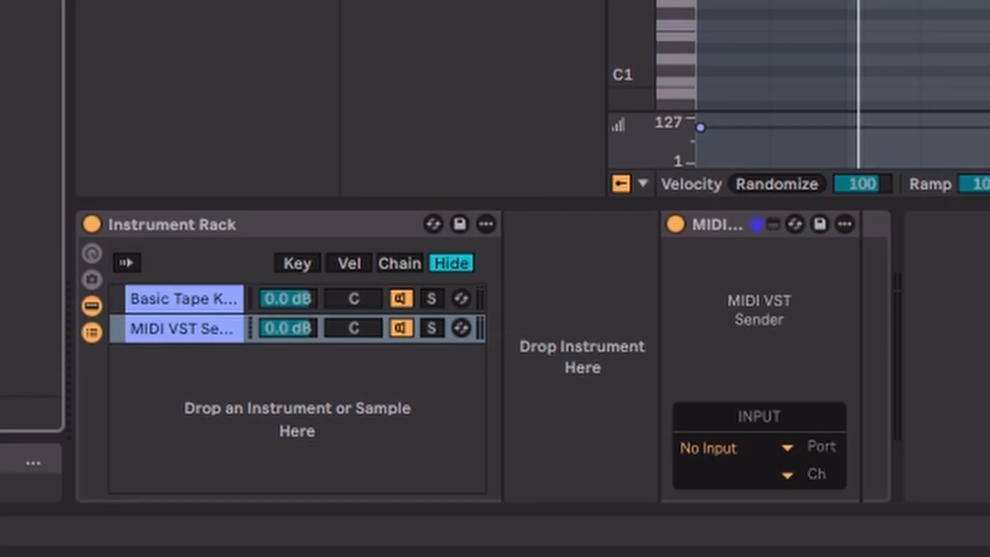
{"action": "left_click_drag", "start_coordinate": [442, 1], "coordinate": [569, 340]}
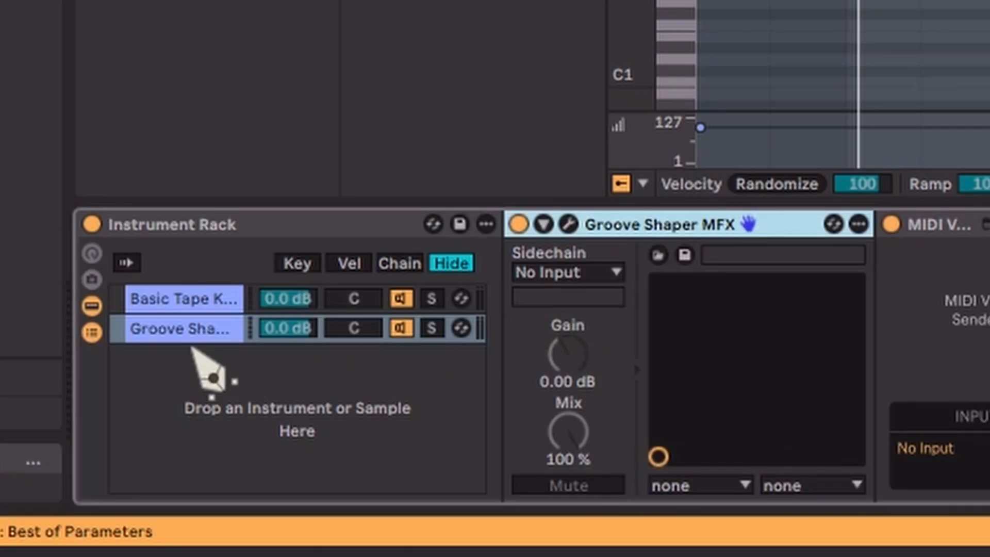
Step: Rename the Groove Shaper chain as midivst and the Basic Tape Keys chain as instrument
{"action": "left_click", "coordinate": [200, 338]}
{"action": "key", "text": "ctrl+r"}
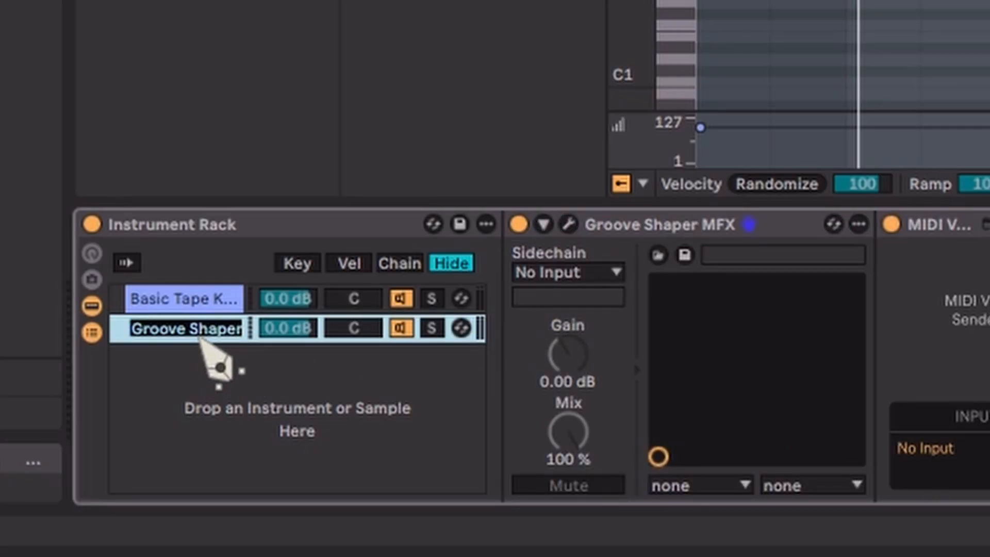
{"action": "type", "text": "midivst"}
{"action": "left_click", "coordinate": [213, 305]}
{"action": "key", "text": "ctrl+r"}
{"action": "type", "text": "inst"}
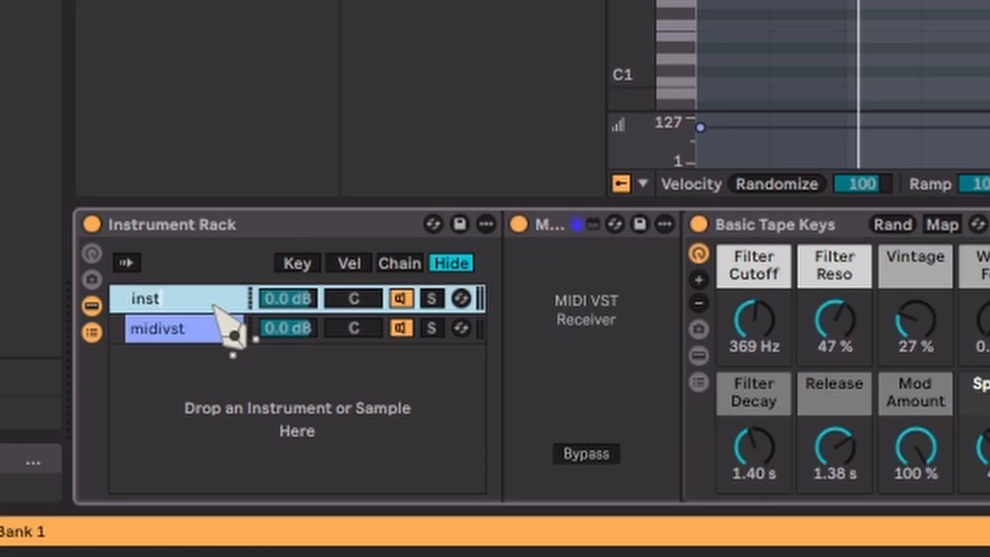
{"action": "key", "text": "Return"}
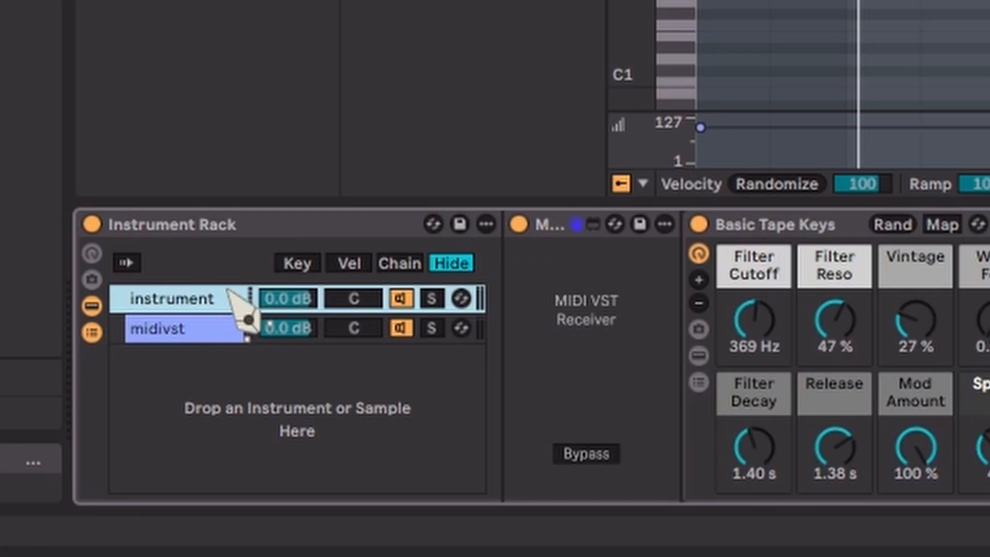
Step: Reorder the rack's chains so that midivst sits above instrument, leaving midivst selected
{"action": "left_click", "coordinate": [170, 326]}
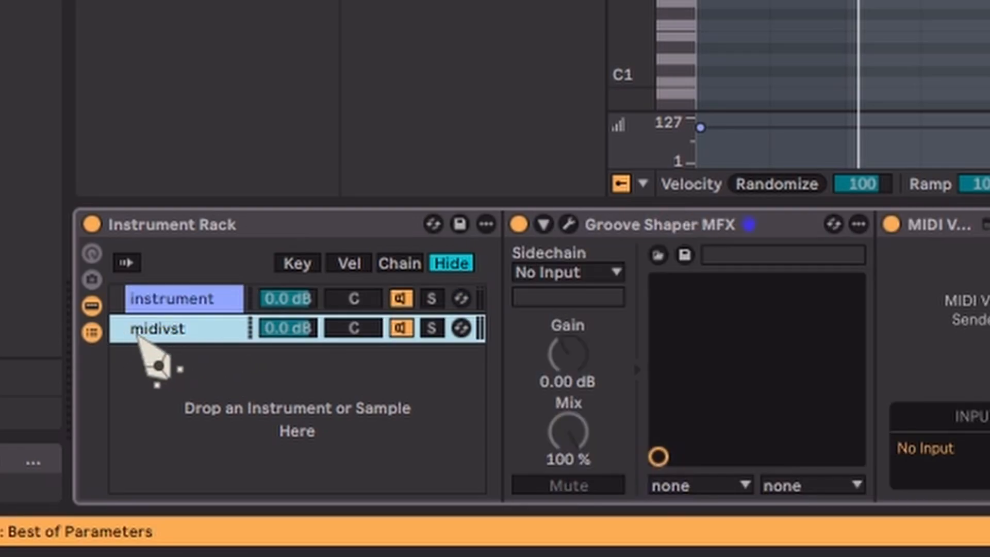
{"action": "mouse_move", "coordinate": [166, 334]}
{"action": "left_mouse_down"}
{"action": "mouse_move", "coordinate": [194, 341]}
{"action": "mouse_move", "coordinate": [198, 292]}
{"action": "left_mouse_up"}
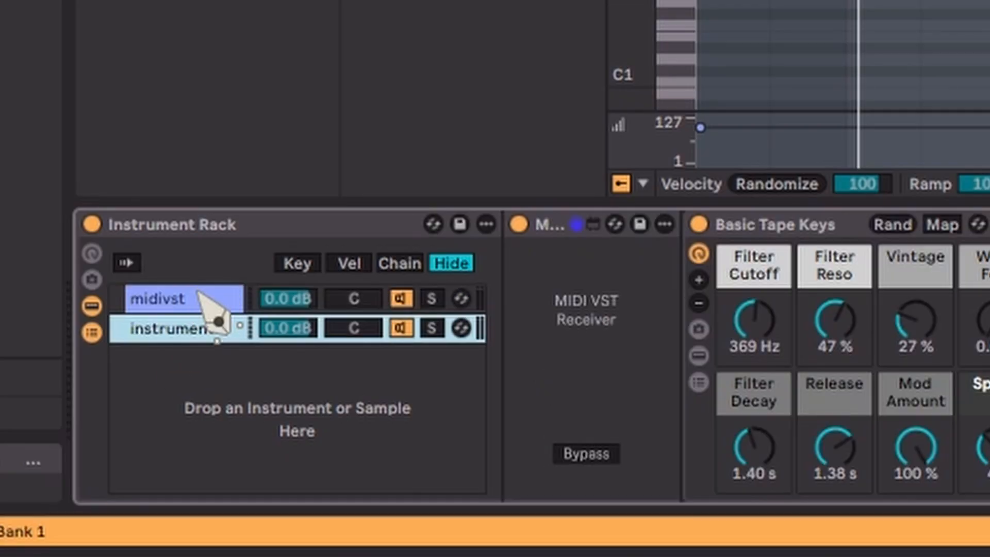
{"action": "left_click", "coordinate": [202, 299]}
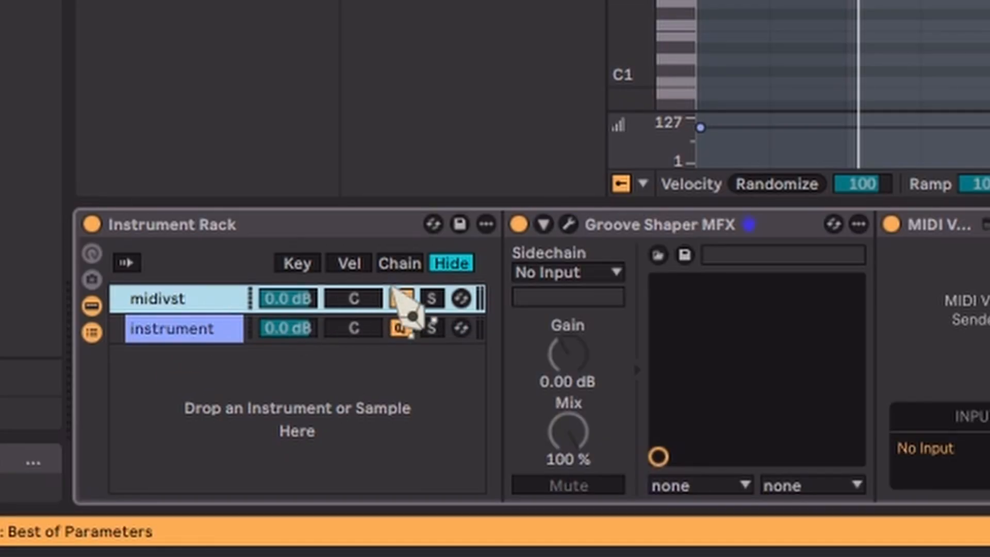
Step: Move the instrument chain's zone to about 33 in the chain selector, then hide the zone editor
{"action": "left_click", "coordinate": [416, 266]}
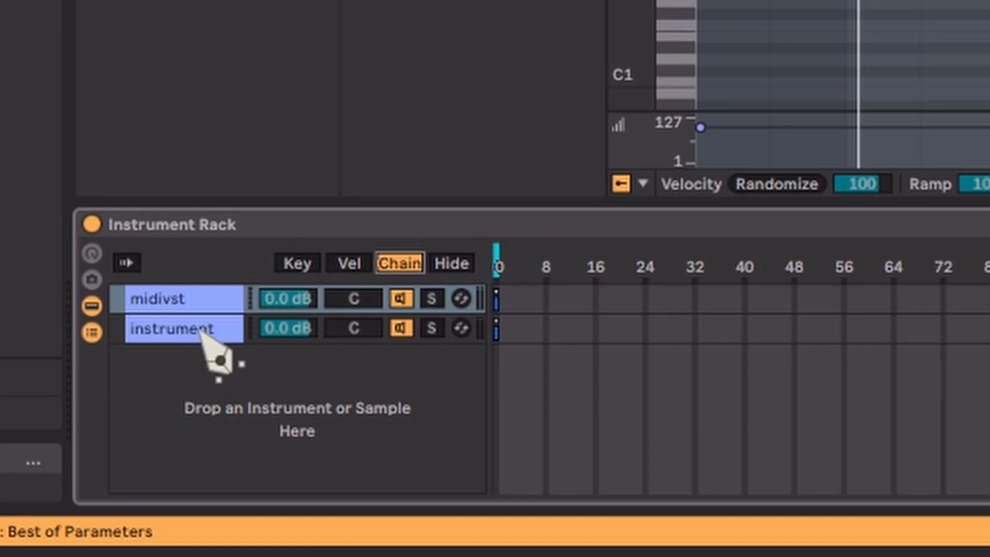
{"action": "mouse_move", "coordinate": [497, 332]}
{"action": "left_mouse_down"}
{"action": "mouse_move", "coordinate": [593, 349]}
{"action": "mouse_move", "coordinate": [702, 340]}
{"action": "left_mouse_up"}
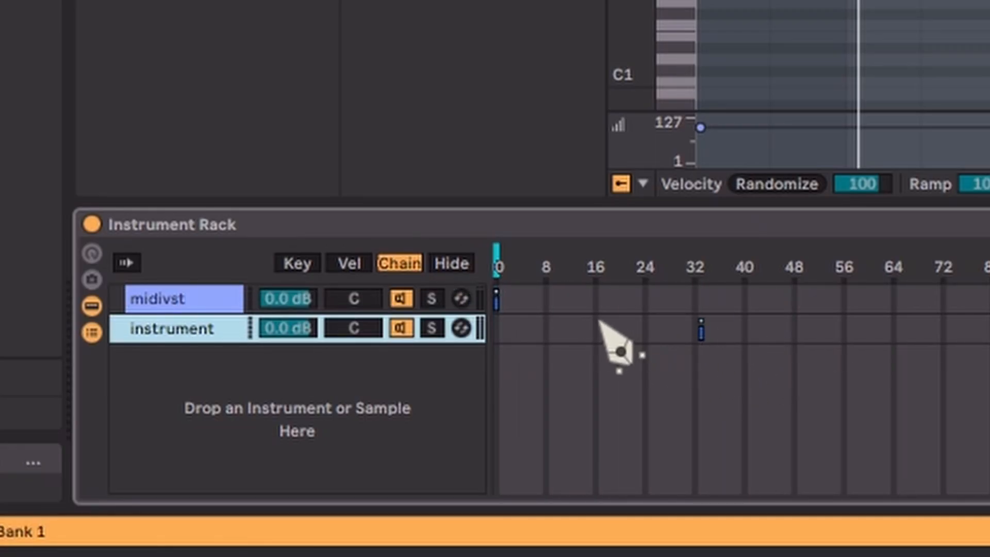
{"action": "left_click", "coordinate": [452, 264]}
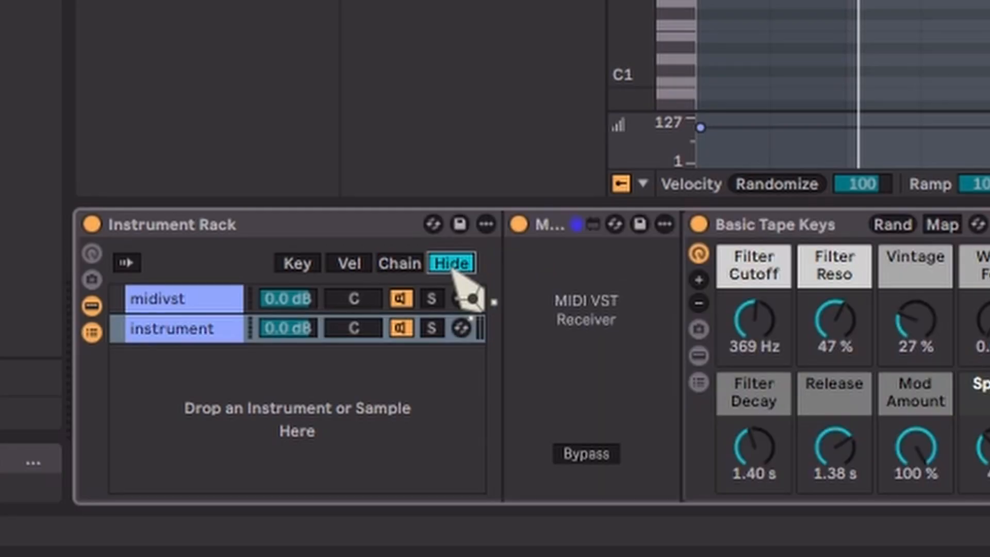
Step: Set the MIDI VST Sender's input port to IDEA and its channel to Instrument Rack | midivst | Groove Shaper MFX
{"action": "left_click", "coordinate": [166, 302]}
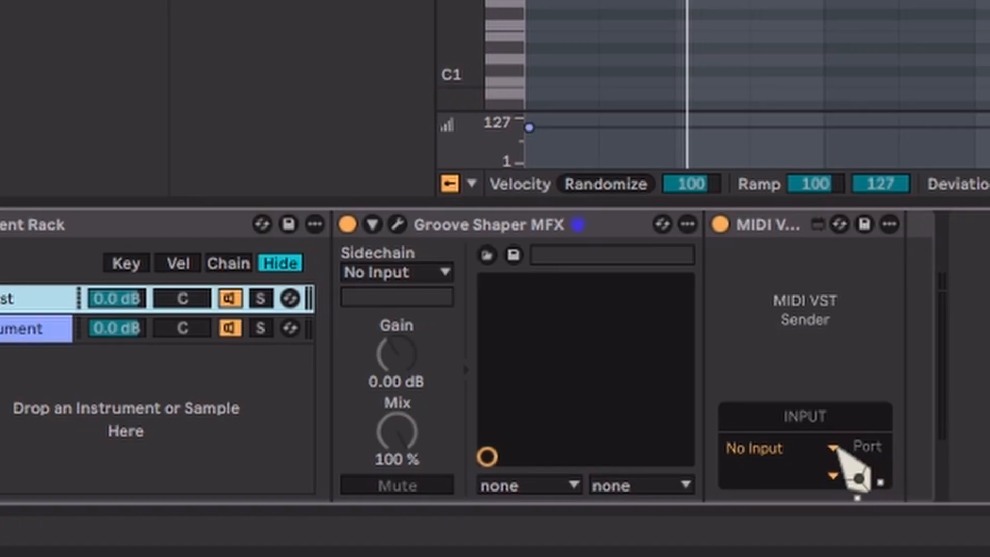
{"action": "left_click", "coordinate": [879, 448]}
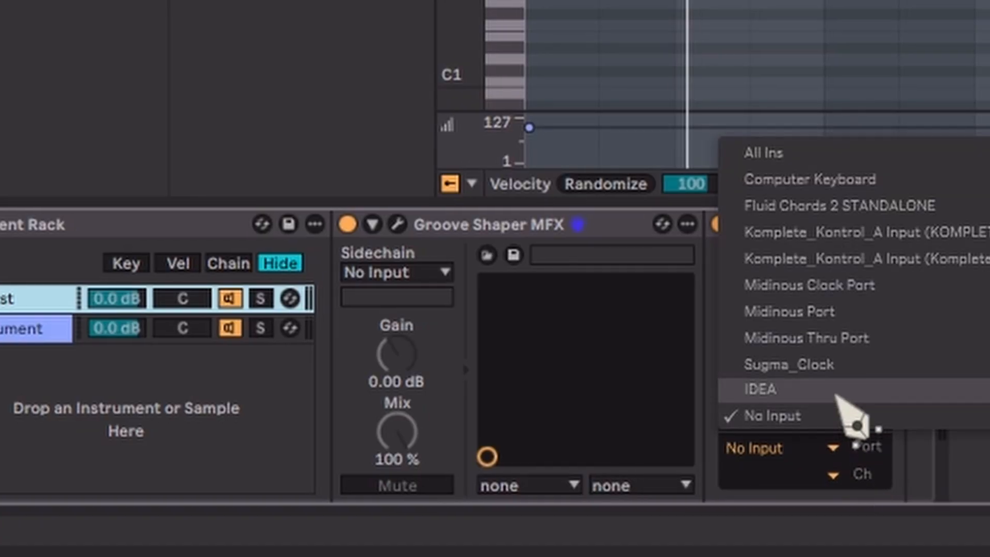
{"action": "left_click", "coordinate": [837, 396]}
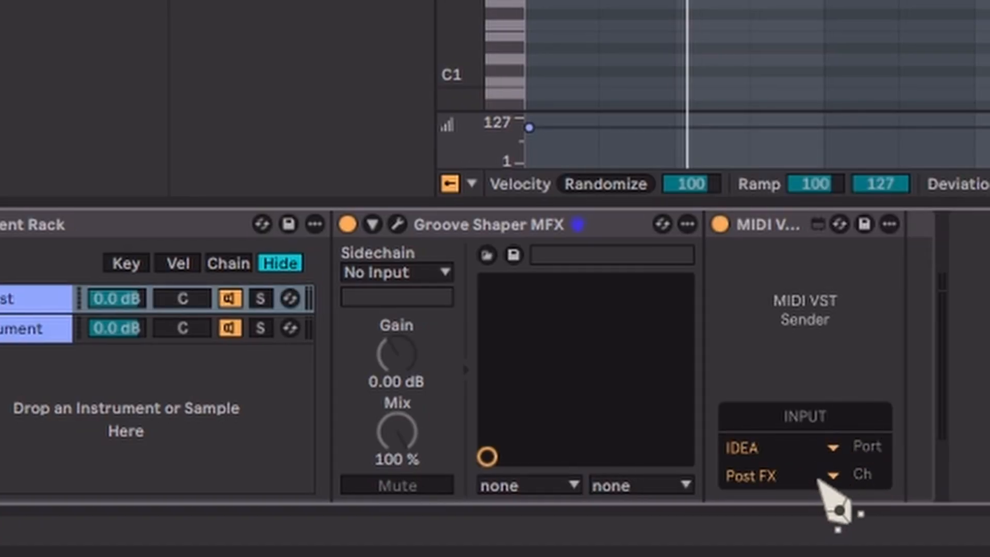
{"action": "left_click", "coordinate": [833, 475]}
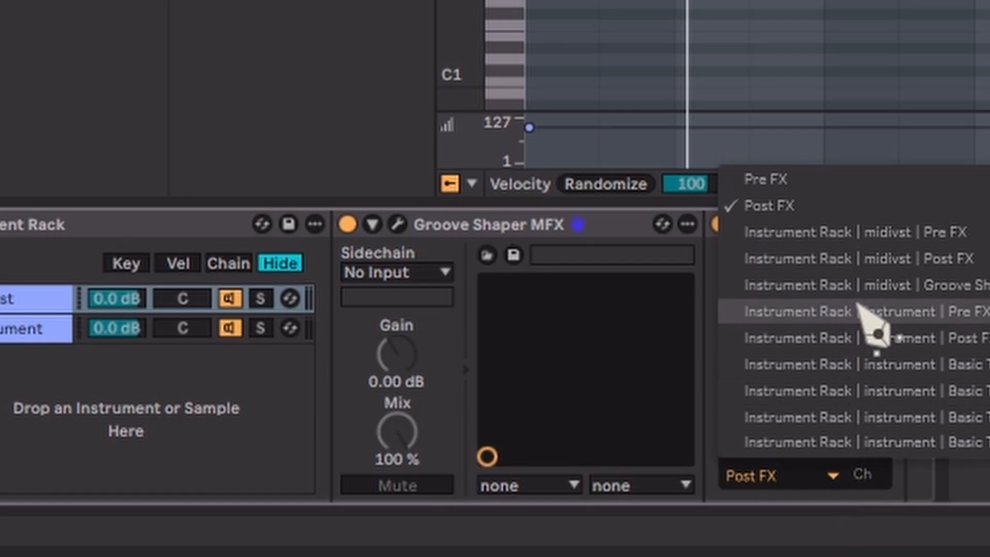
{"action": "left_click", "coordinate": [860, 291]}
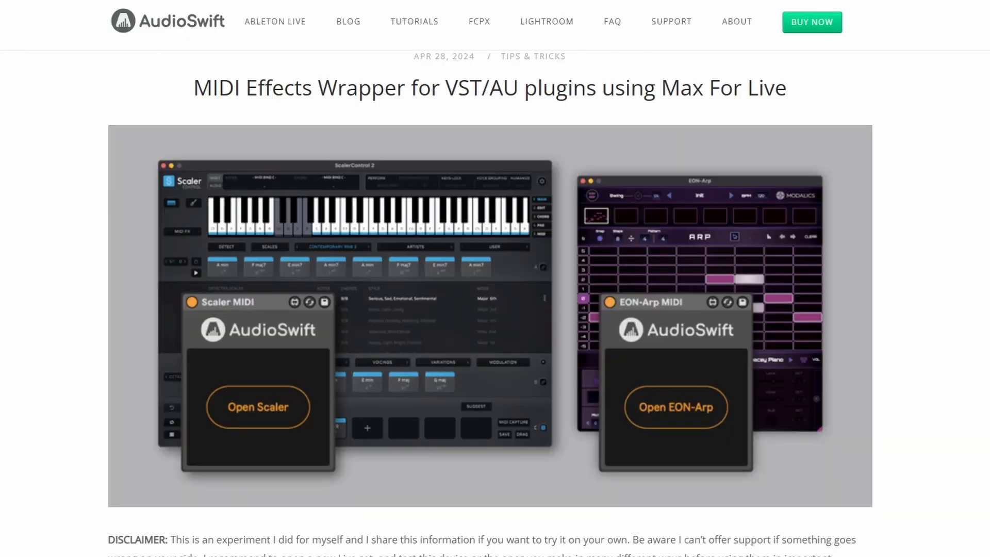
Step: Look through the AudioSwift web article on the MIDI Effects Wrapper, including its download link and Configuration section
{"action": "scroll", "coordinate": [983, 115], "scroll_direction": "down", "scroll_amount": 15}
{"action": "scroll", "coordinate": [983, 116], "scroll_direction": "down", "scroll_amount": 20}
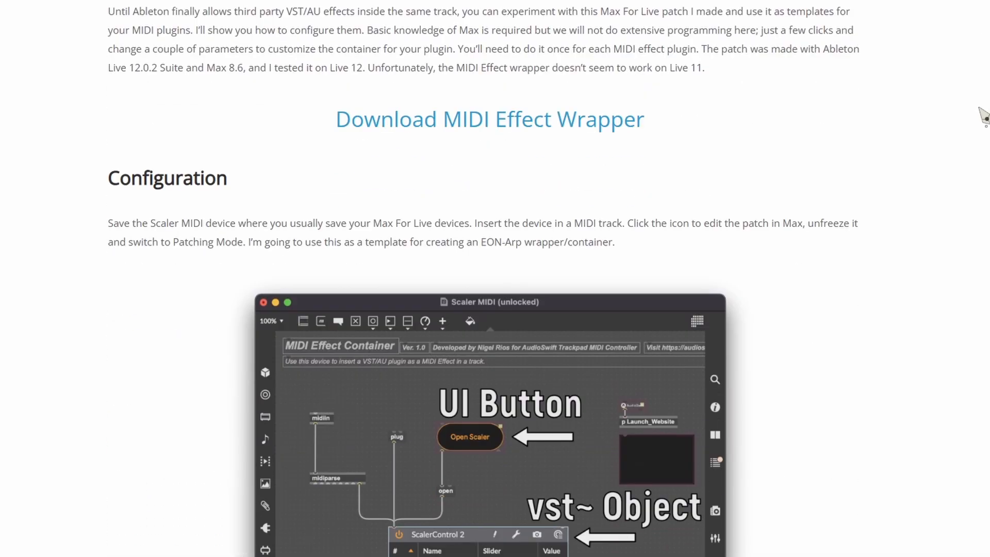
{"action": "scroll", "coordinate": [982, 111], "scroll_direction": "down", "scroll_amount": 10}
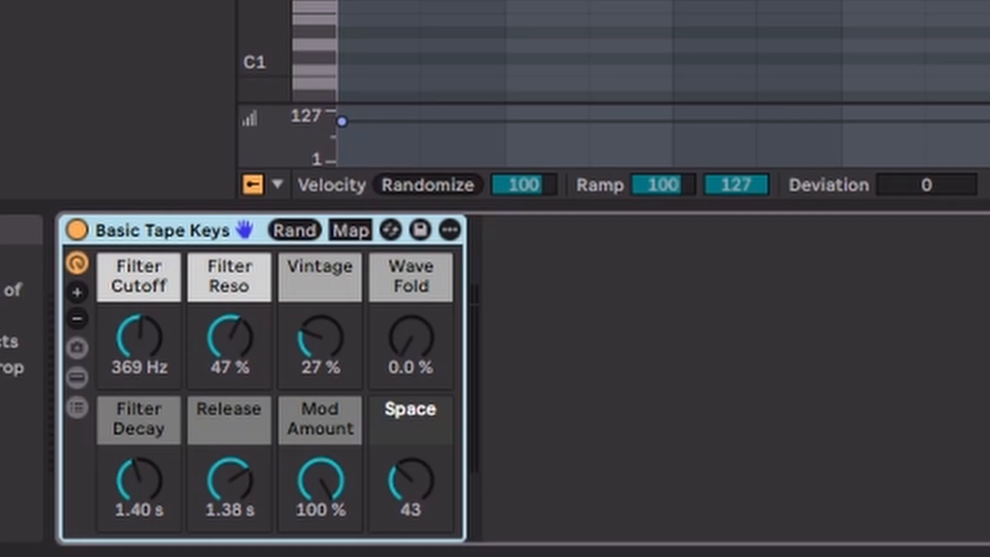
Step: Return to Ableton Live, insert the Scaler MIDI device before Basic Tape Keys and open it for editing in Max
{"action": "key", "text": "alt+5"}
{"action": "left_click_drag", "start_coordinate": [1, 320], "coordinate": [78, 366]}
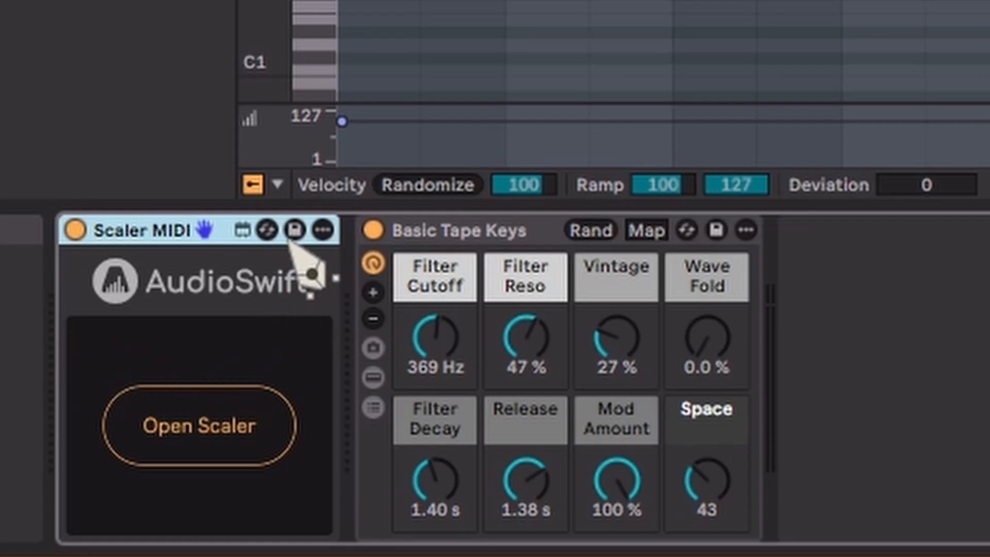
{"action": "left_click", "coordinate": [321, 229]}
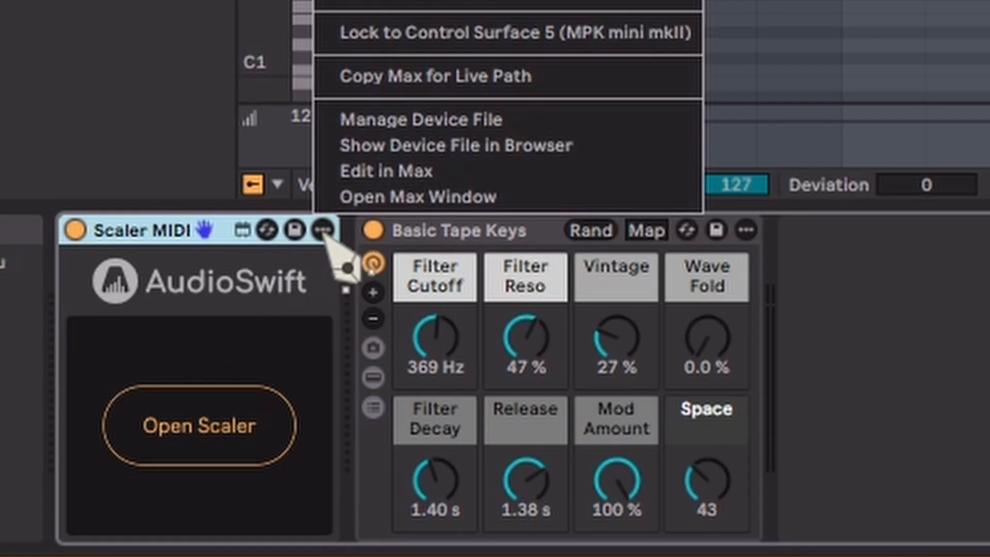
{"action": "left_click", "coordinate": [344, 177]}
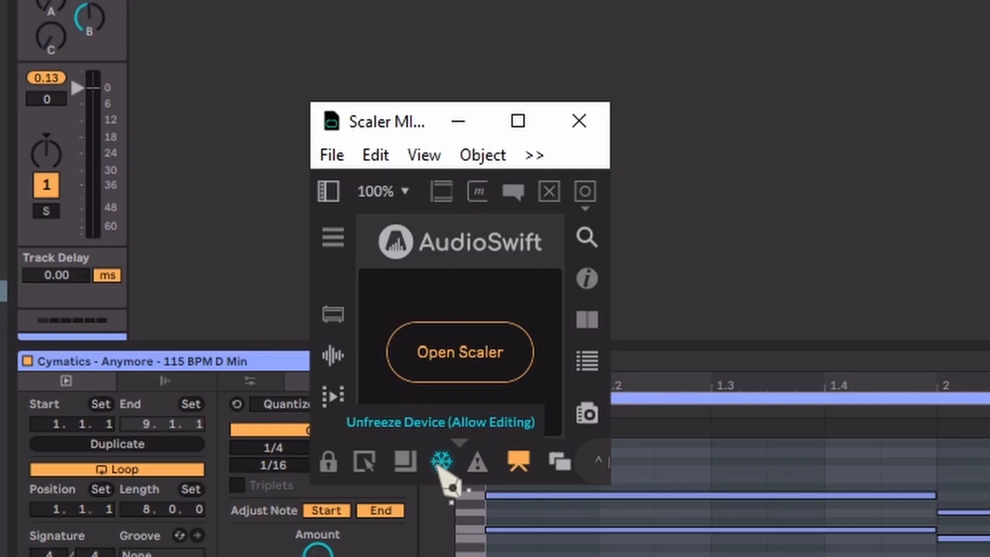
Step: Unfreeze the Scaler MIDI device, leave Presentation Mode and enlarge the Max window to show the whole patch
{"action": "left_click", "coordinate": [442, 462]}
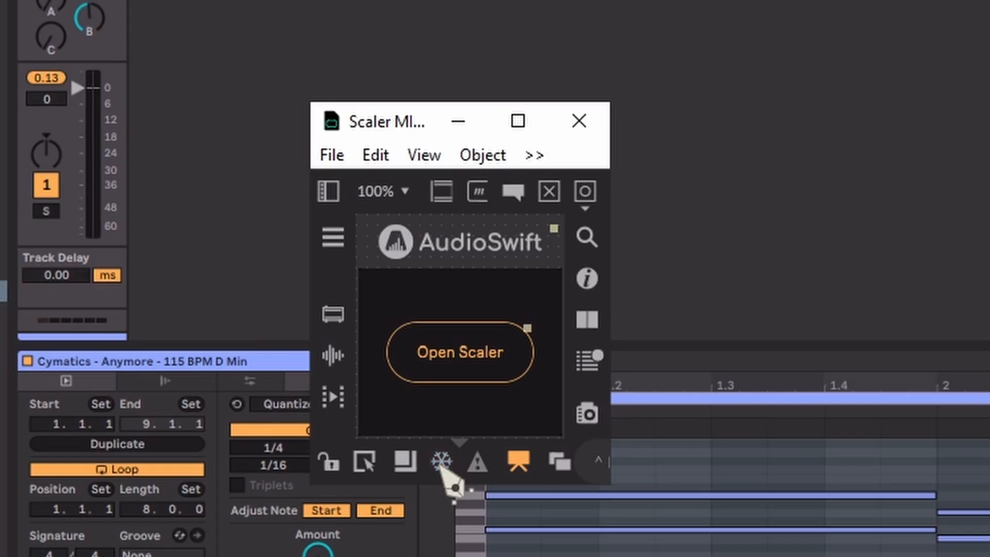
{"action": "left_click", "coordinate": [519, 461]}
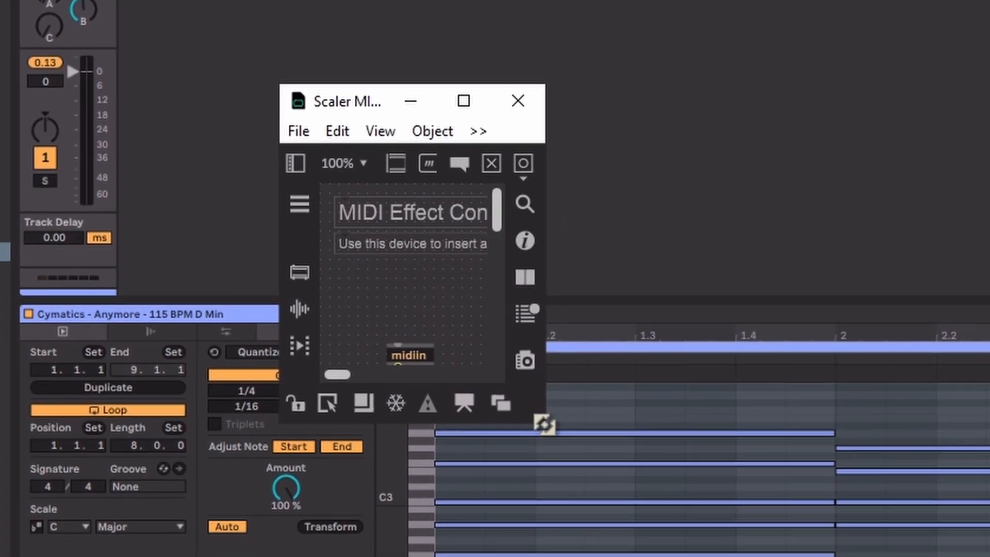
{"action": "left_click_drag", "start_coordinate": [545, 424], "coordinate": [989, 556]}
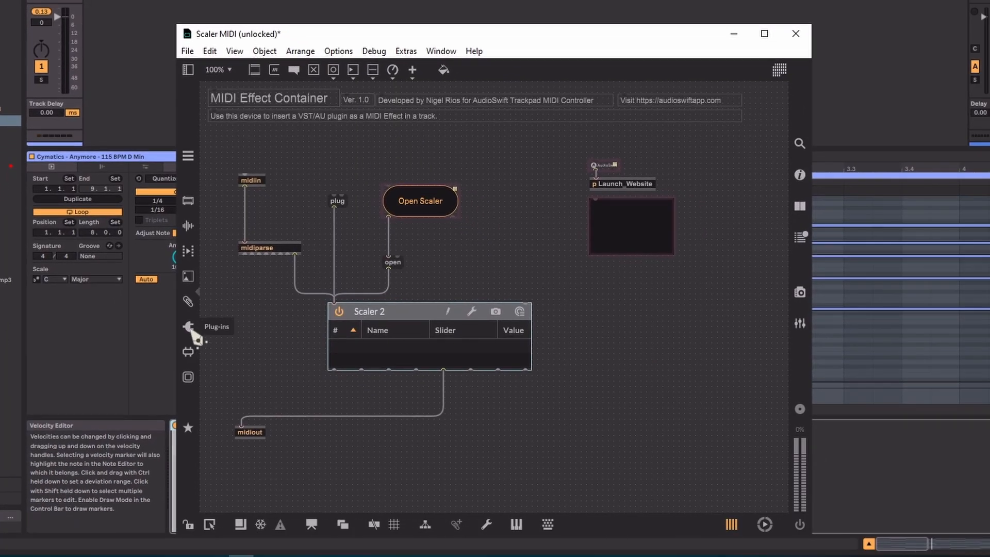
Step: Replace the Scaler 2 object in the patch with the Groove Shaper MFX VST plug-in, placed in the same spot
{"action": "left_click", "coordinate": [189, 328]}
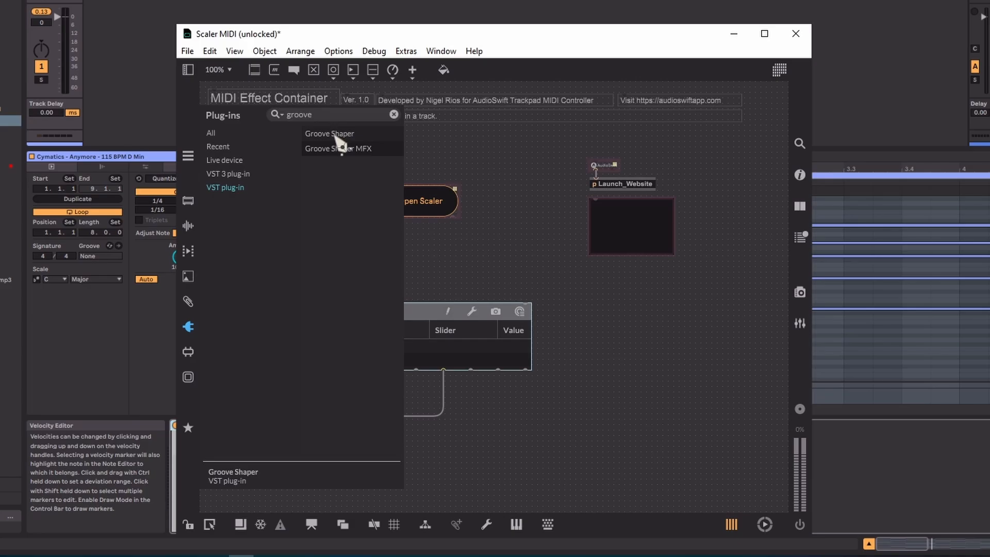
{"action": "left_click_drag", "start_coordinate": [343, 158], "coordinate": [592, 311]}
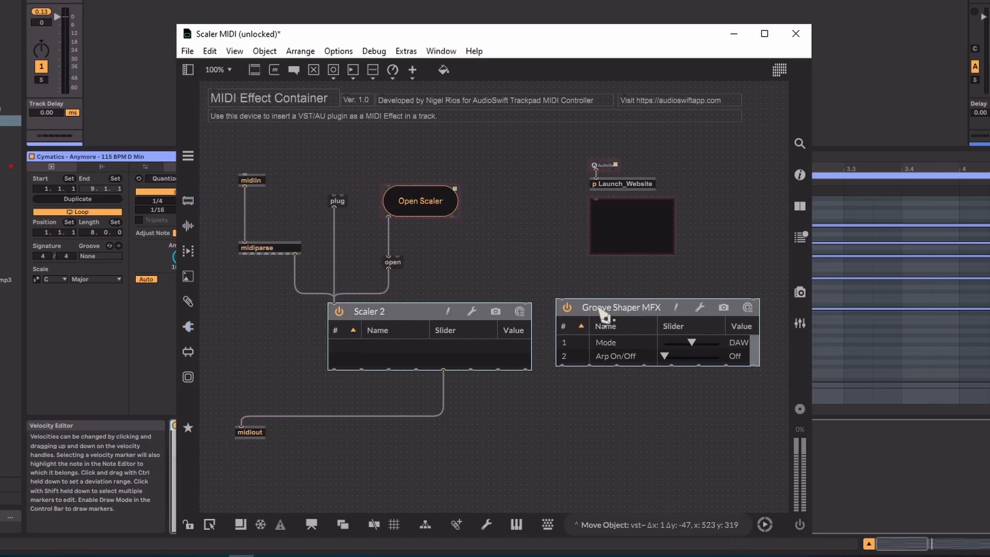
{"action": "left_click", "coordinate": [403, 311]}
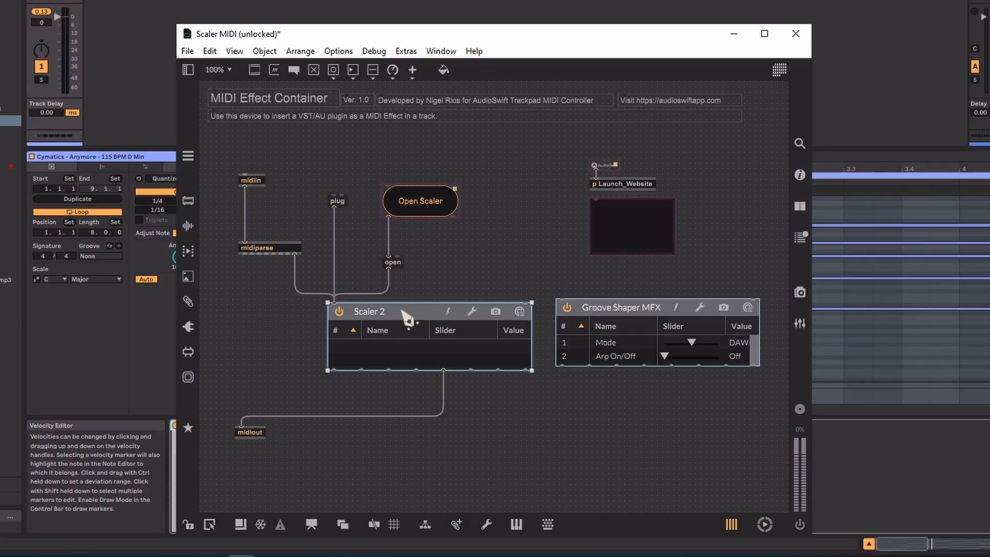
{"action": "key", "text": "BackSpace"}
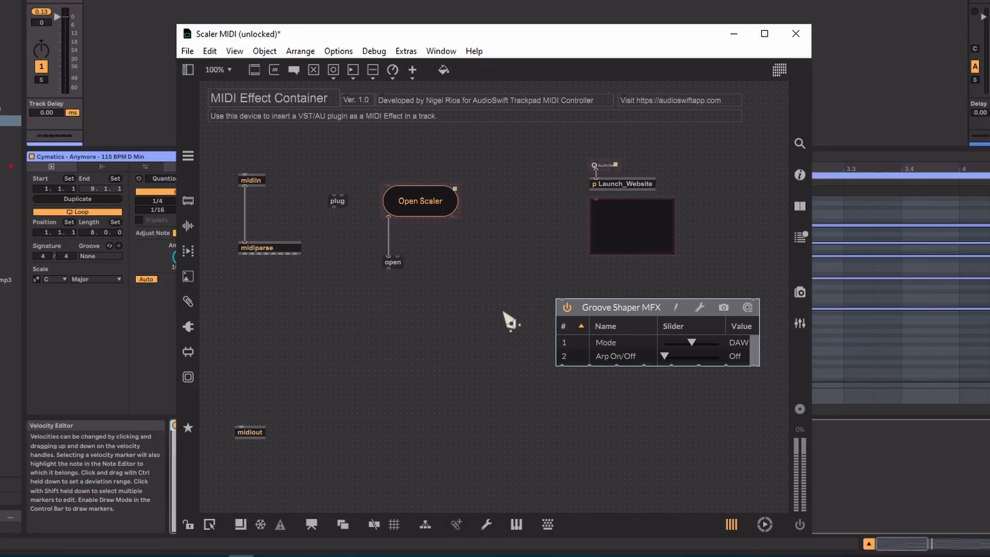
{"action": "left_click_drag", "start_coordinate": [598, 311], "coordinate": [341, 314]}
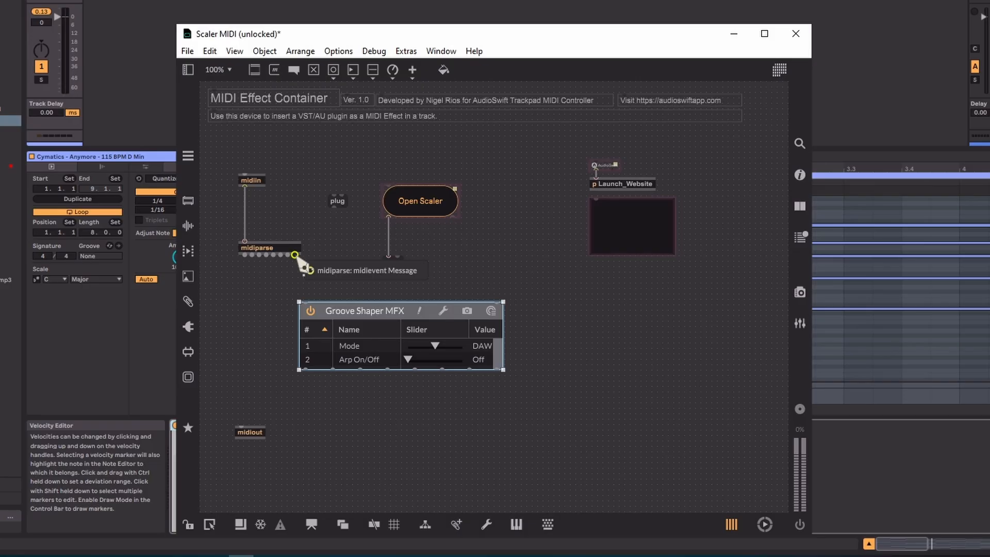
Step: Connect midiparse's midievent outlet, plug and open to Groove Shaper MFX's first inlet, and its fifth outlet to midiout
{"action": "left_click", "coordinate": [295, 255]}
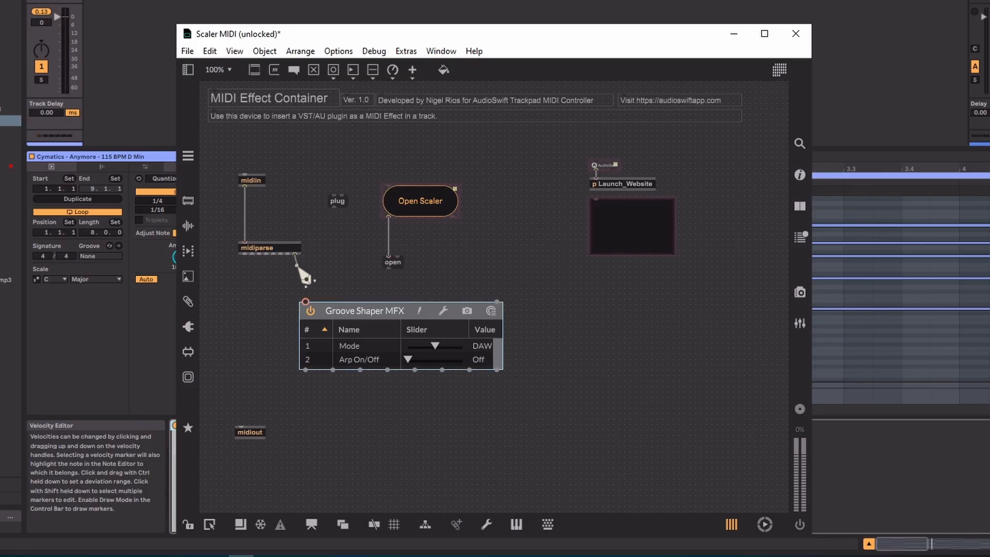
{"action": "left_click", "coordinate": [308, 301]}
{"action": "left_click", "coordinate": [334, 212]}
{"action": "left_click", "coordinate": [308, 302]}
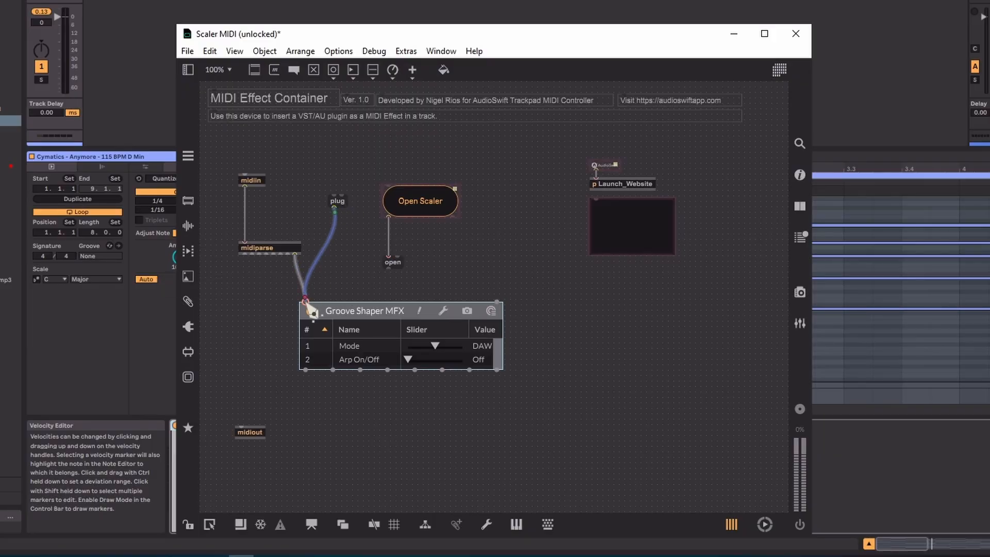
{"action": "left_click", "coordinate": [392, 283]}
{"action": "left_click", "coordinate": [306, 299]}
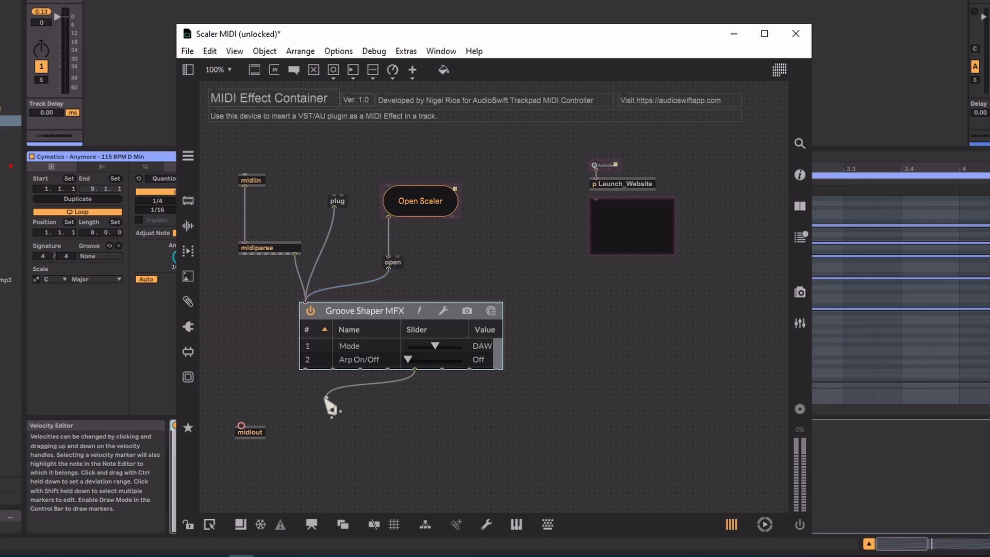
{"action": "left_click_drag", "start_coordinate": [246, 422], "coordinate": [248, 424]}
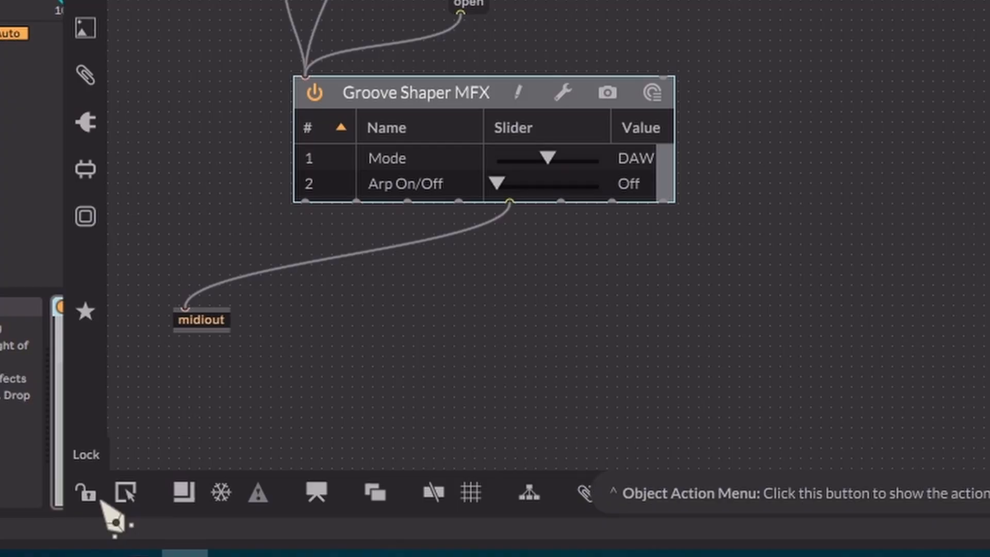
Step: Lock the patch, restore Presentation Mode, freeze the device and close the Max editor, saving changes to Scaler MIDI.amxd
{"action": "left_click", "coordinate": [99, 498]}
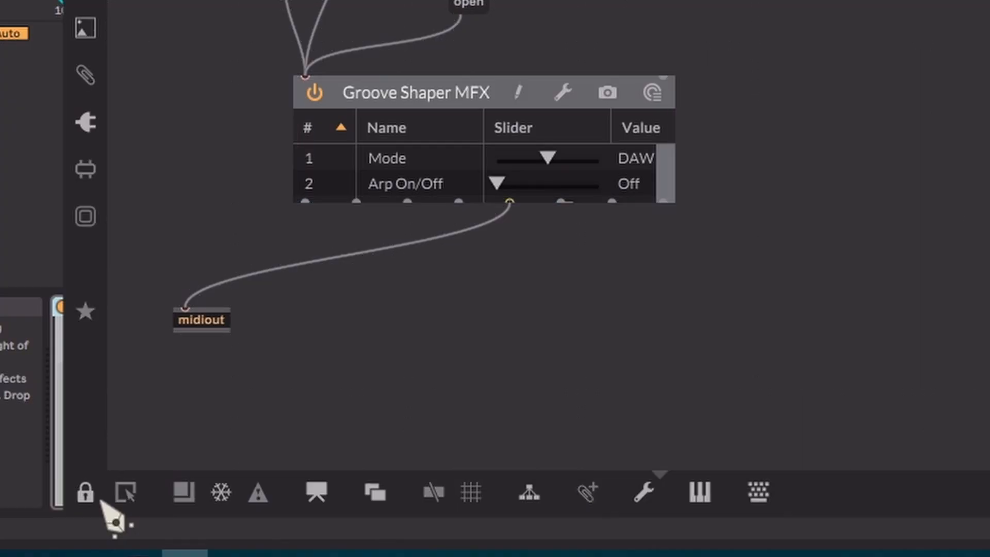
{"action": "left_click", "coordinate": [330, 500]}
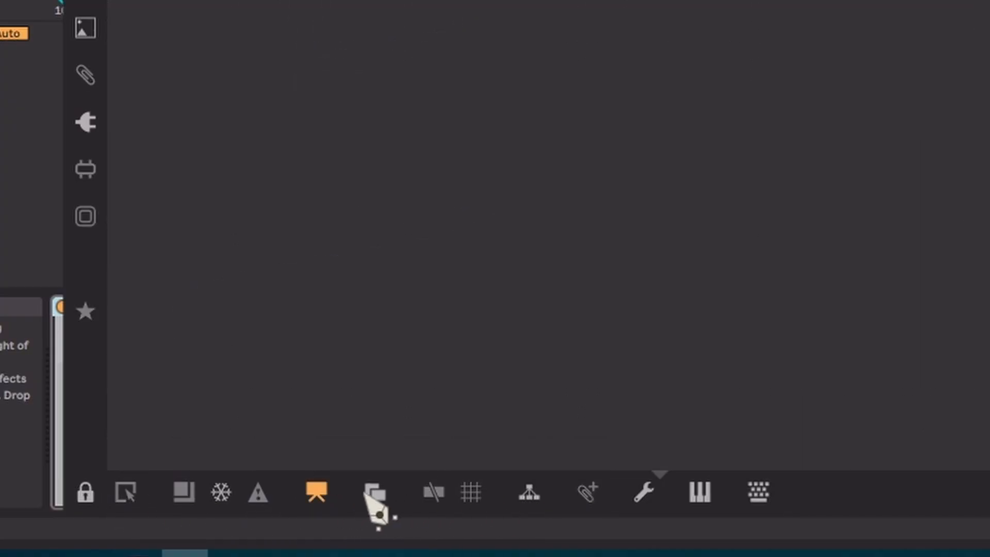
{"action": "left_click", "coordinate": [222, 494]}
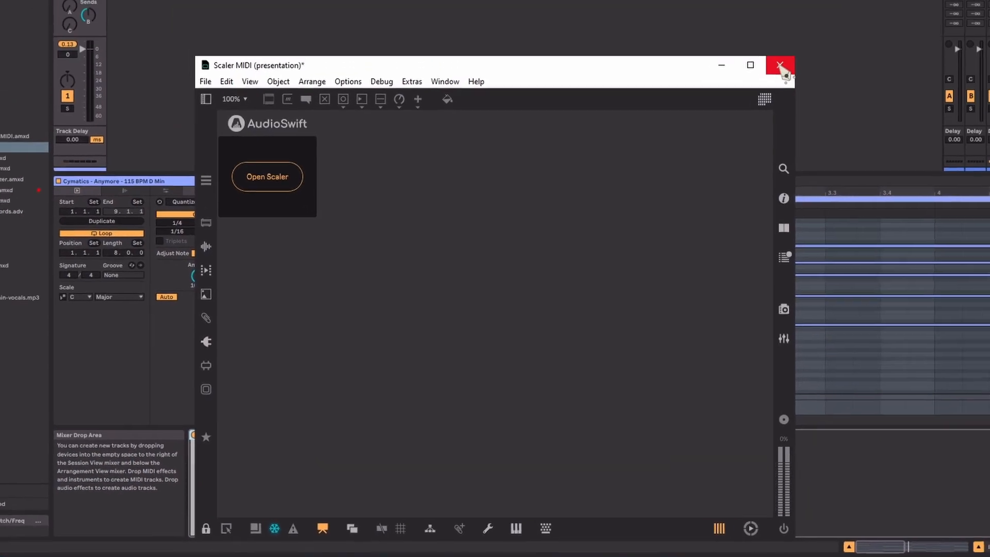
{"action": "left_click", "coordinate": [779, 65]}
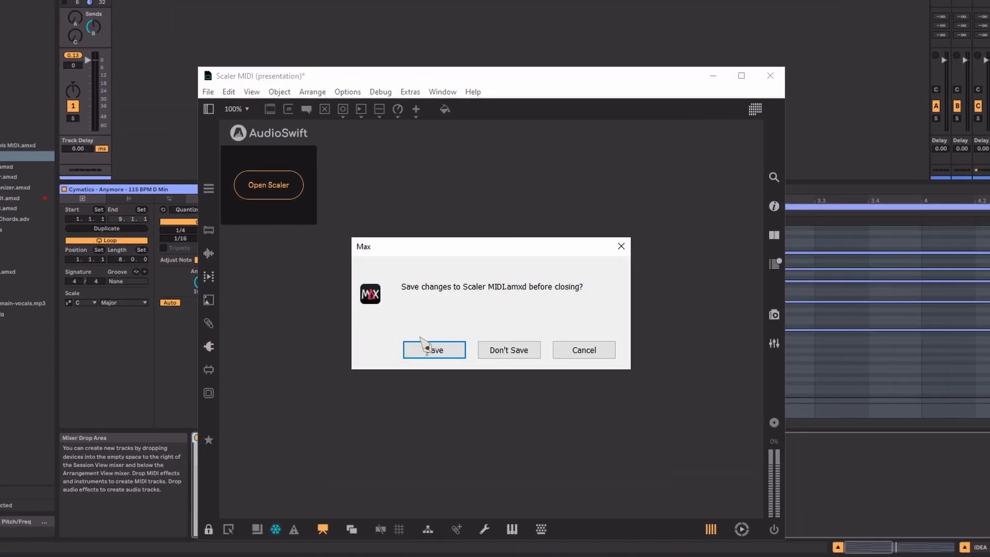
{"action": "left_click", "coordinate": [433, 351]}
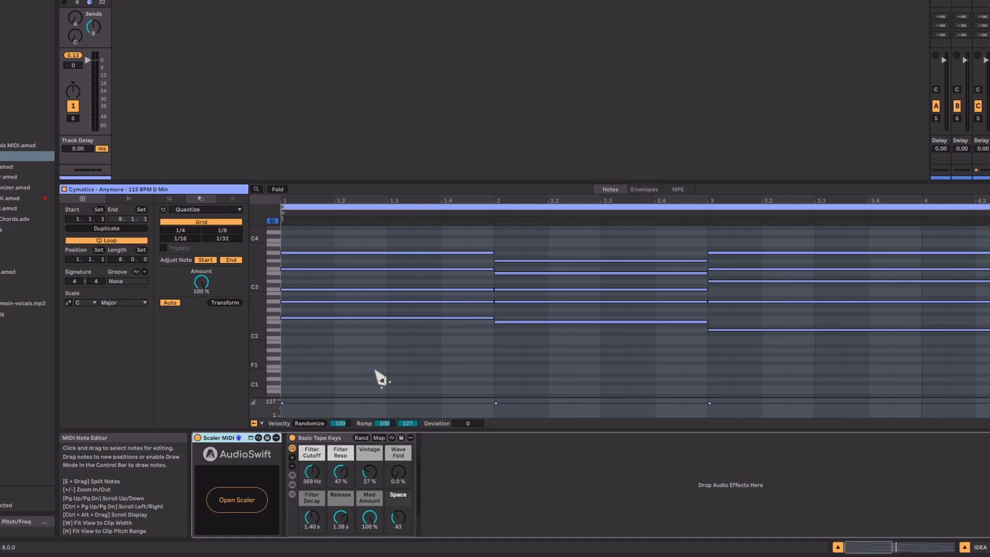
Step: Open Groove Shaper MFX from the Scaler MIDI device, move its window above the device chain, and start playback
{"action": "left_click", "coordinate": [242, 504]}
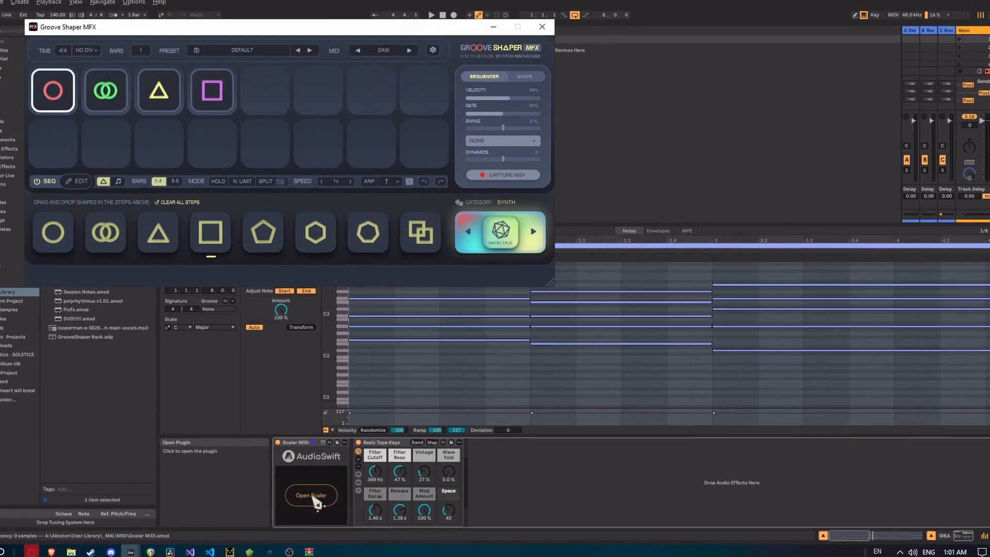
{"action": "left_click_drag", "start_coordinate": [233, 32], "coordinate": [364, 157]}
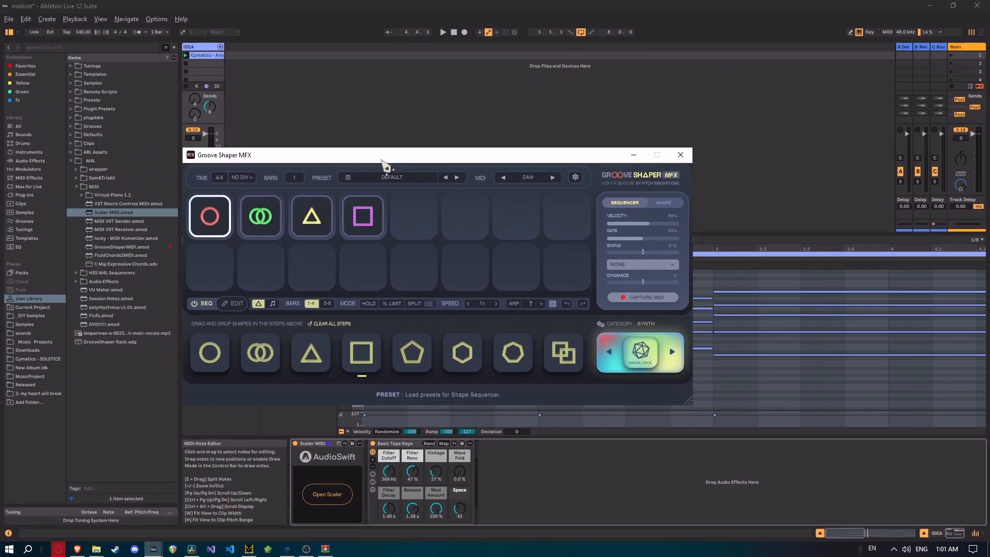
{"action": "left_click", "coordinate": [383, 127]}
{"action": "key", "text": "space"}
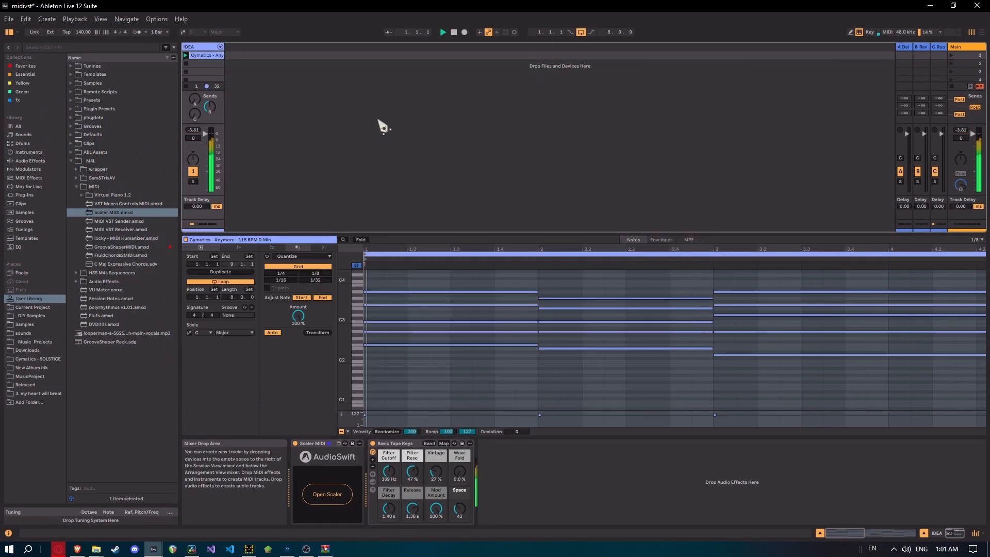
Step: Reopen the Groove Shaper MFX window and generate new sequences with Magic Dice during playback
{"action": "left_click", "coordinate": [326, 494]}
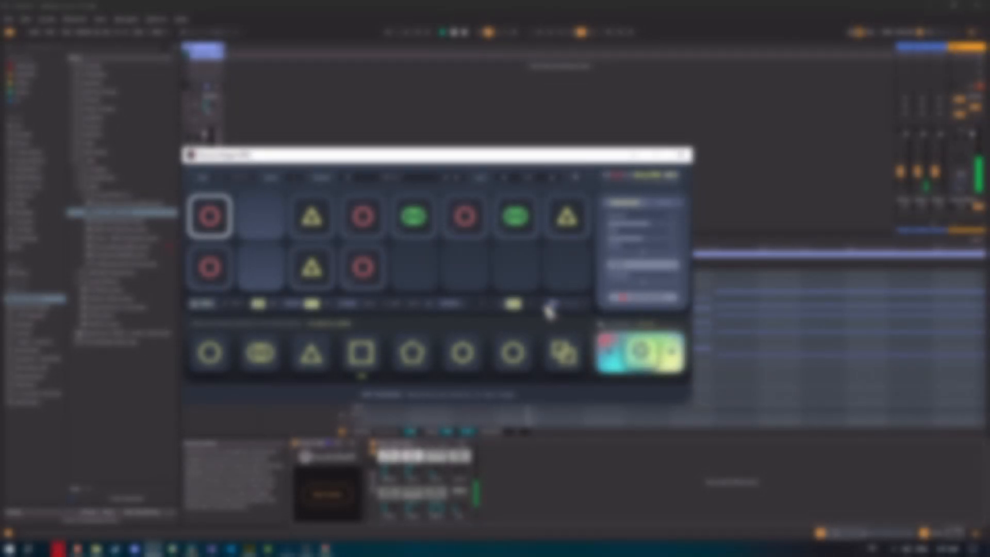
{"action": "left_click", "coordinate": [625, 349]}
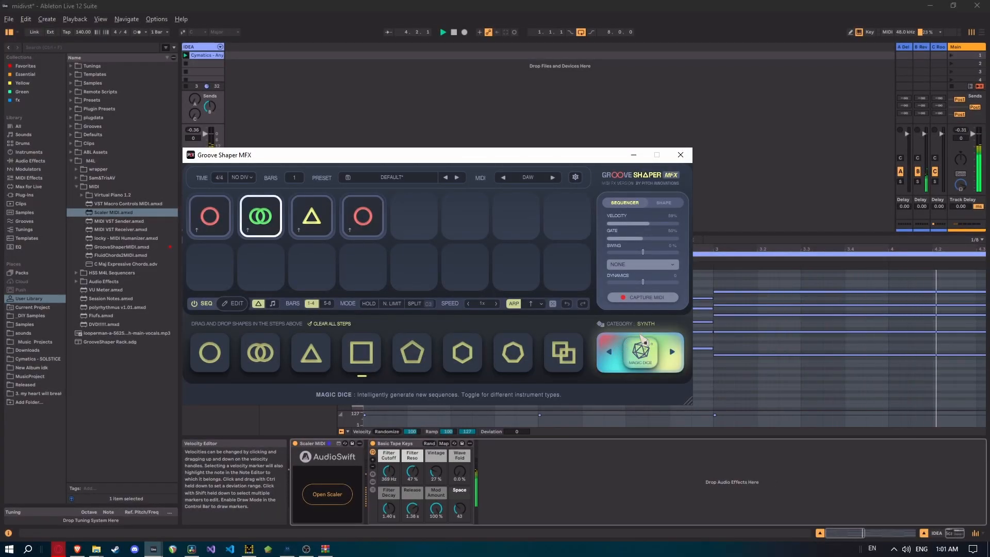
{"action": "left_click", "coordinate": [642, 343]}
Step: Try the factory presets Dubstep Bass I, Epic Fill II from Drum Fill, and Bolly Dhol I from Percs Indian
{"action": "left_click", "coordinate": [417, 178]}
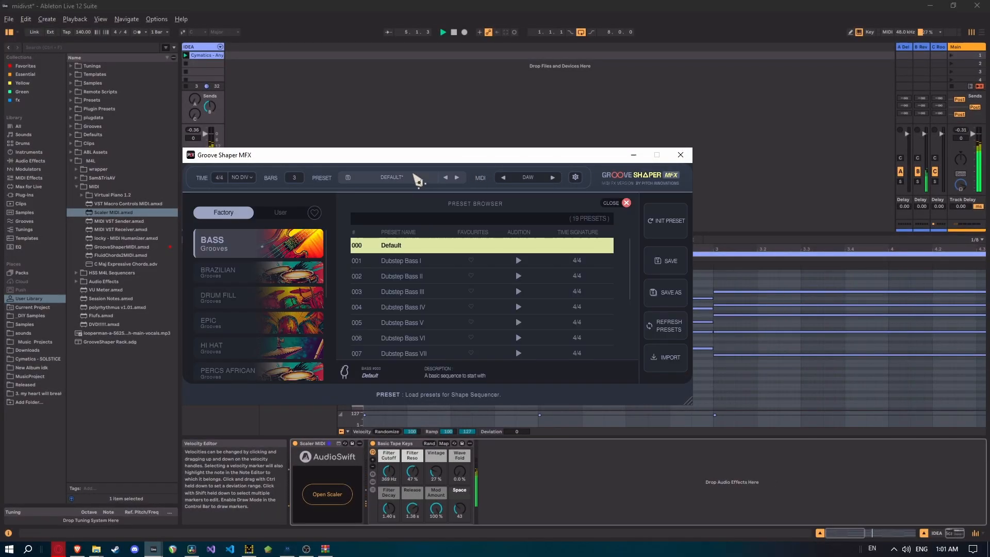
{"action": "left_click", "coordinate": [430, 264]}
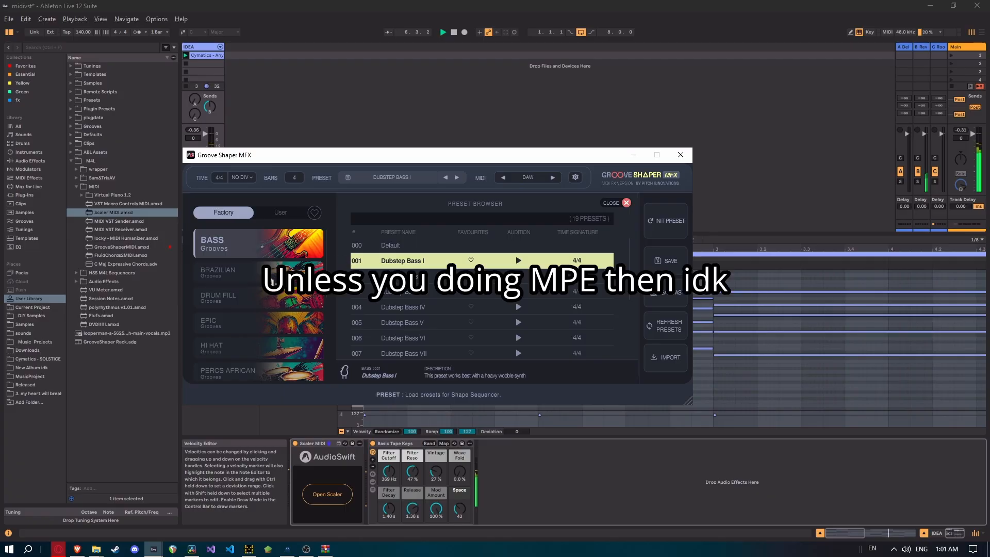
{"action": "scroll", "coordinate": [273, 278], "scroll_direction": "down", "scroll_amount": 1}
{"action": "left_click", "coordinate": [230, 277]}
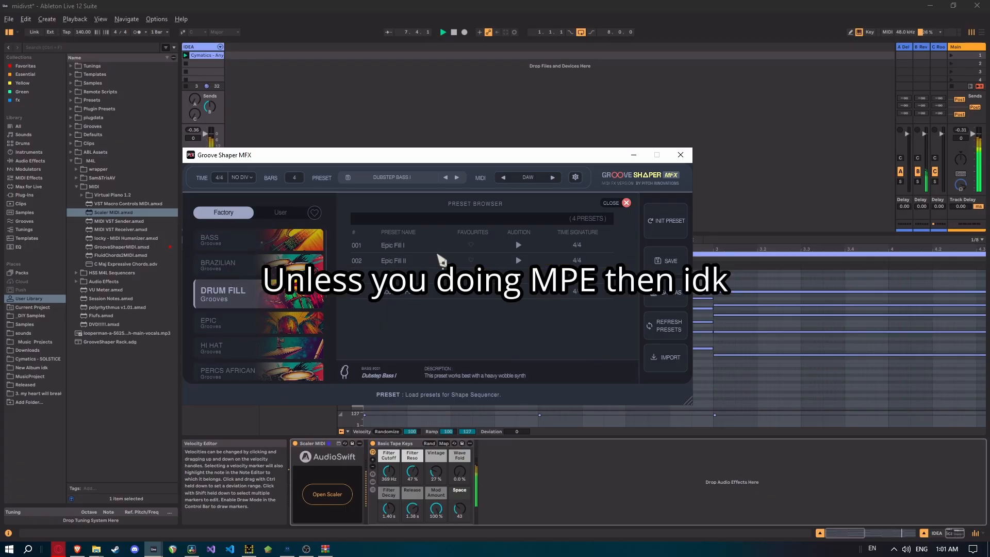
{"action": "left_click", "coordinate": [441, 260]}
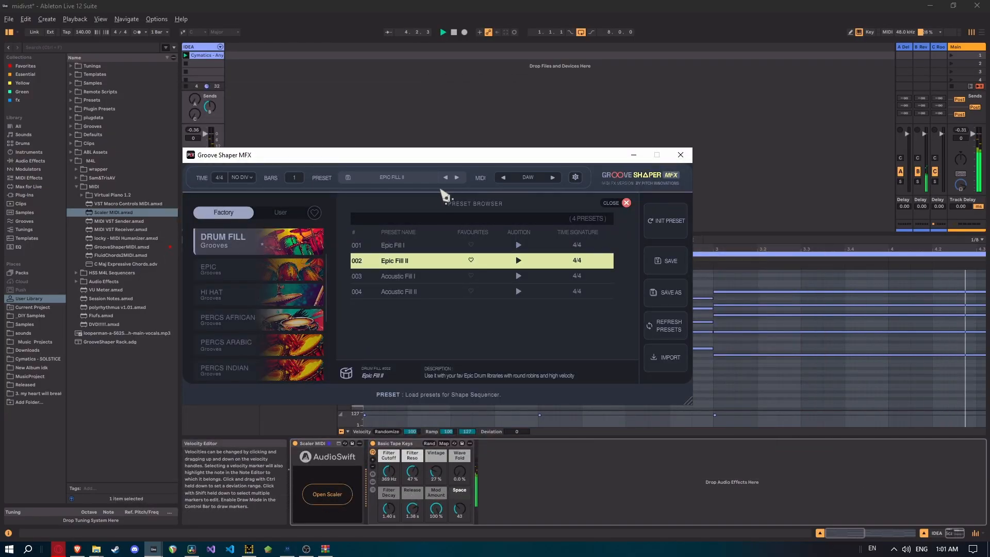
{"action": "left_click", "coordinate": [238, 371]}
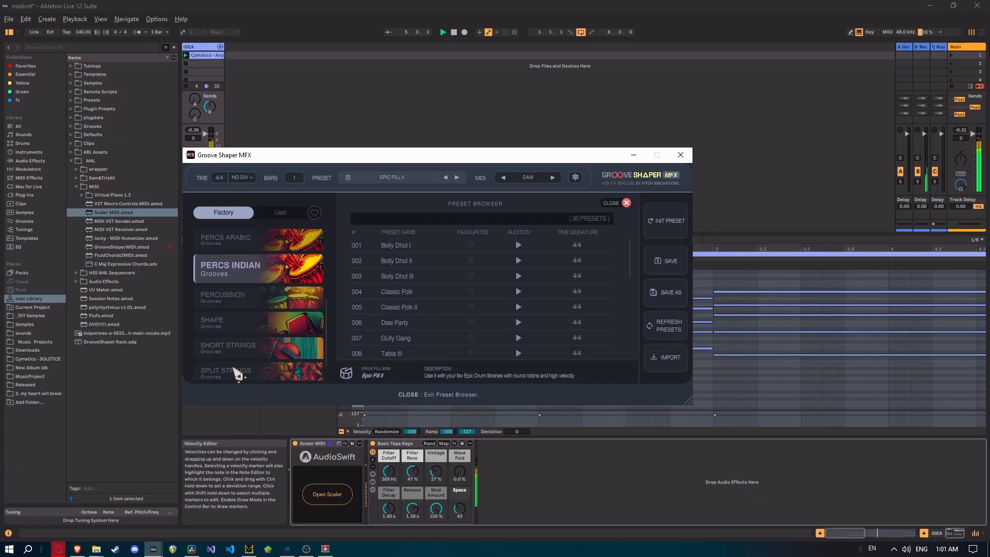
{"action": "left_click", "coordinate": [410, 246]}
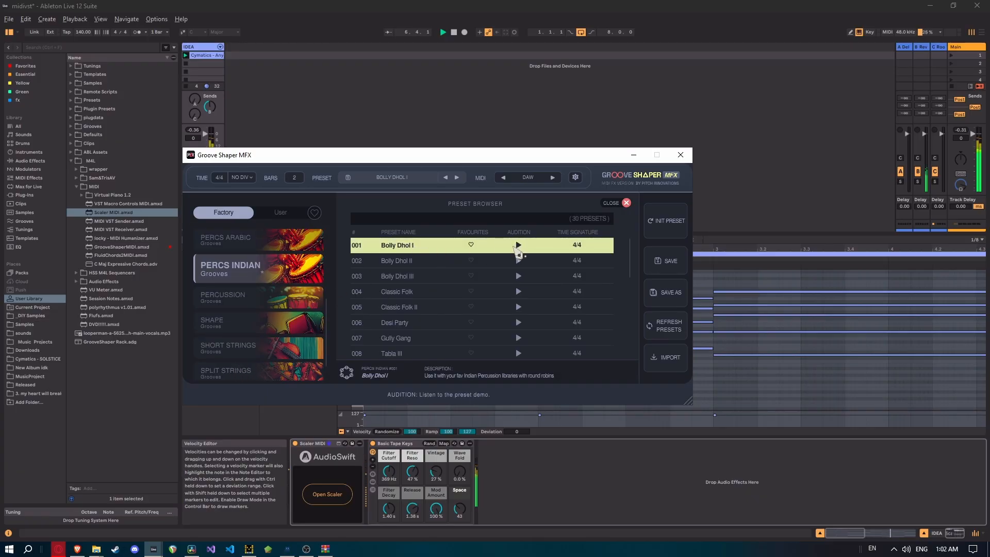
{"action": "left_click", "coordinate": [422, 255]}
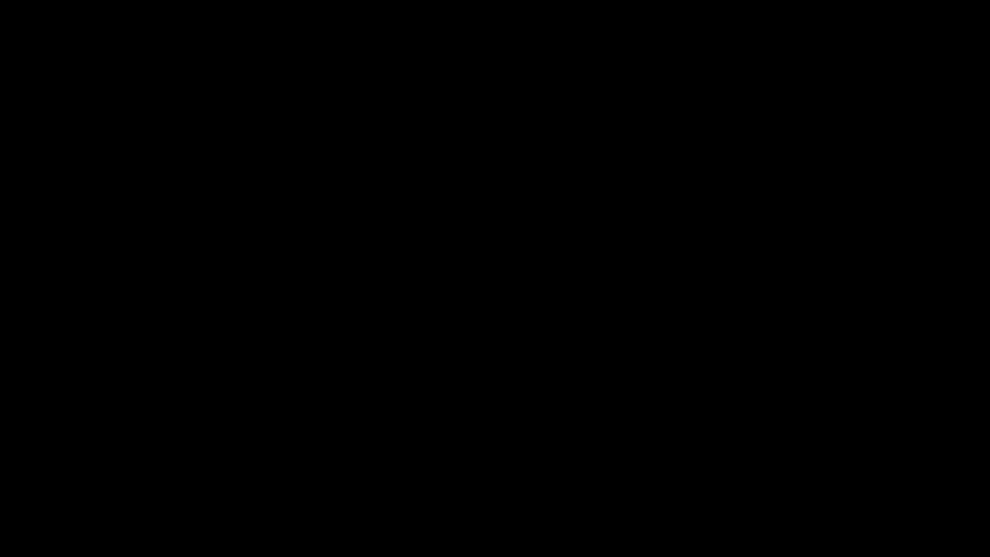